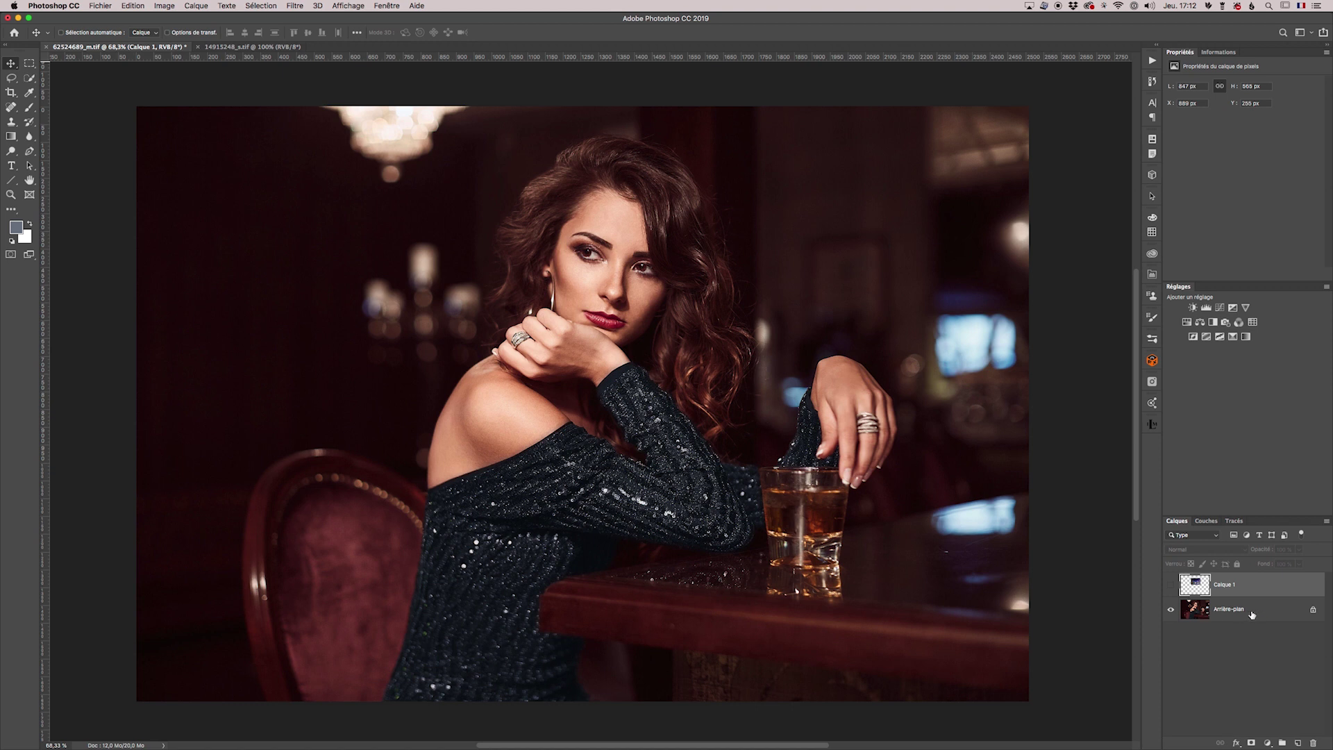
# - Show the night city layer above the portrait and set its blending mode to Superposition
pyautogui.click(1172, 610)
pyautogui.click(1172, 610)
pyautogui.click(1171, 585)
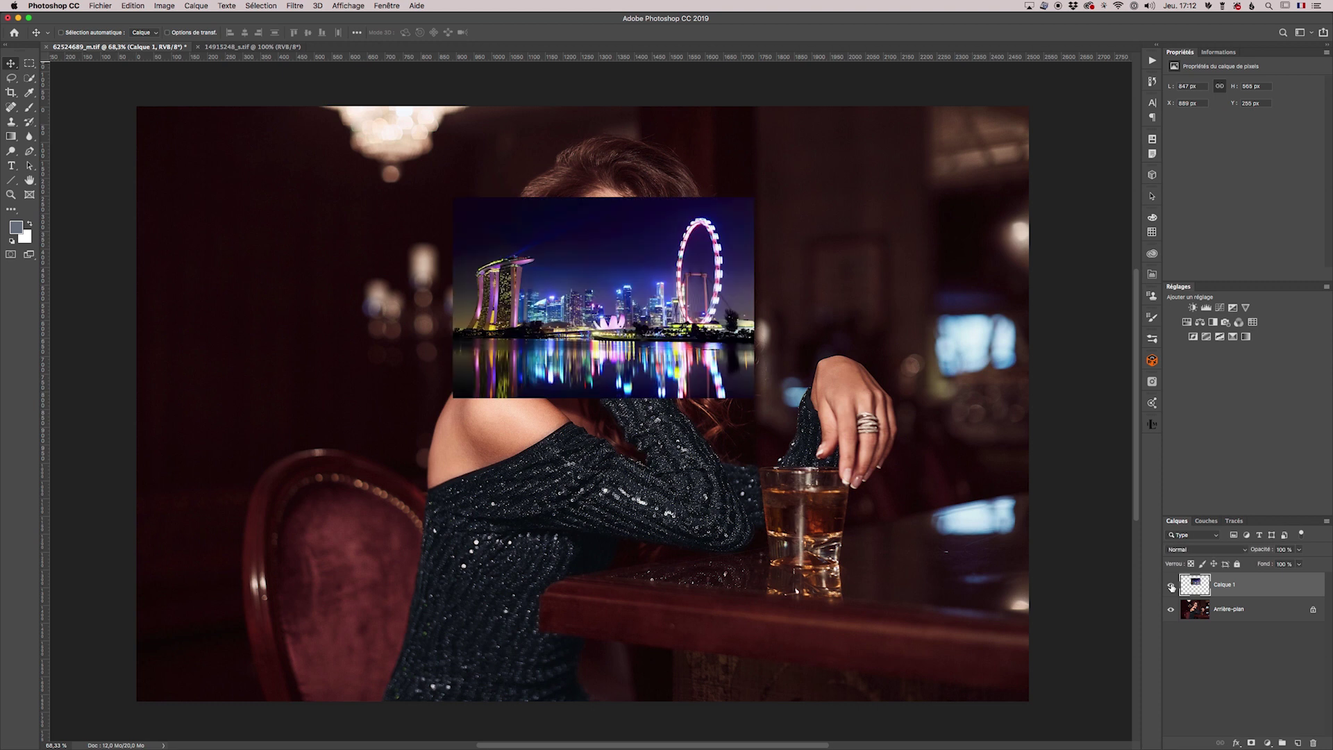
pyautogui.click(1172, 587)
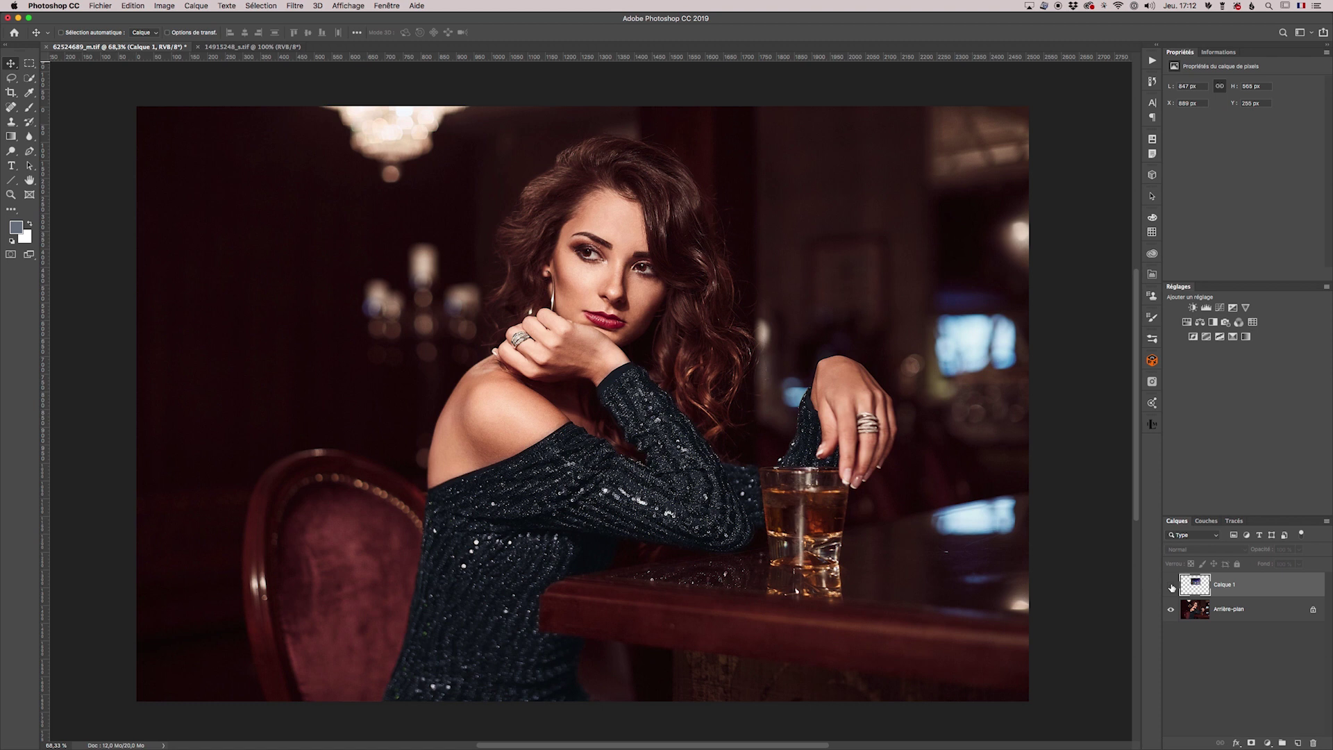
pyautogui.click(1172, 587)
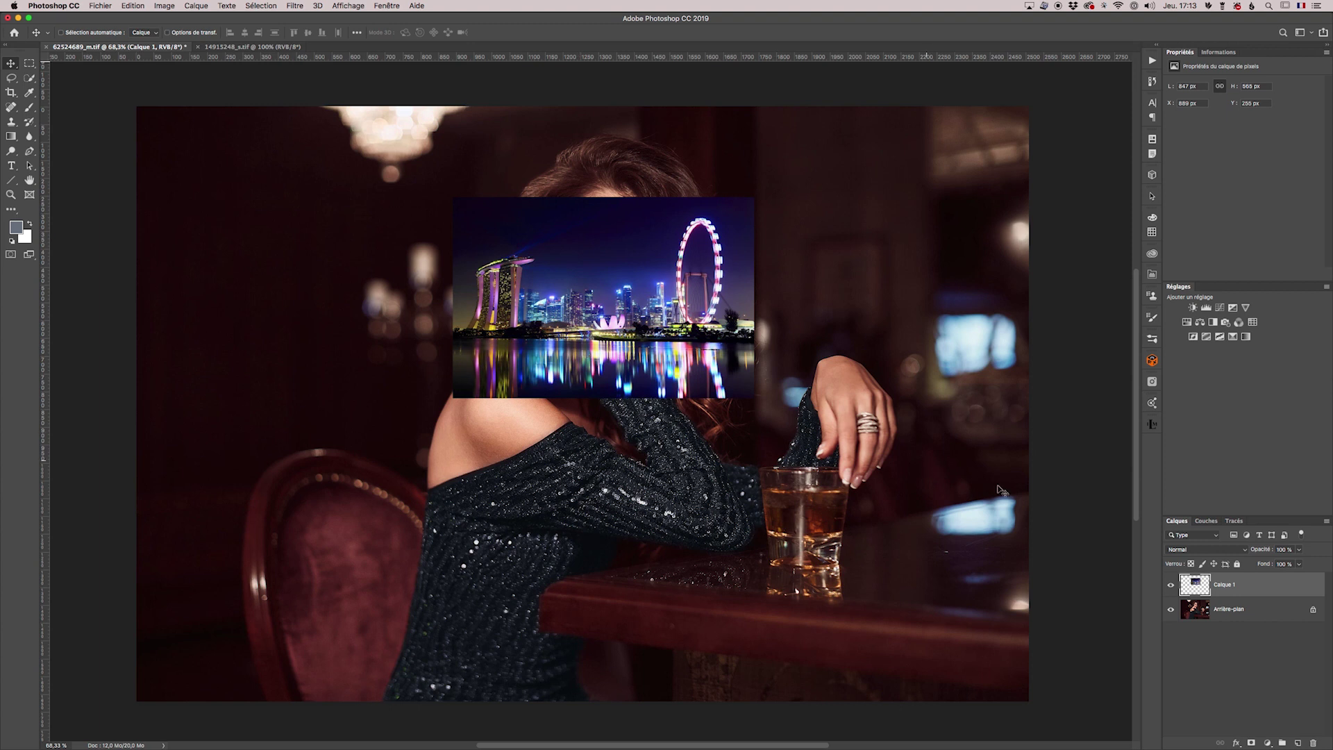
pyautogui.click(1198, 549)
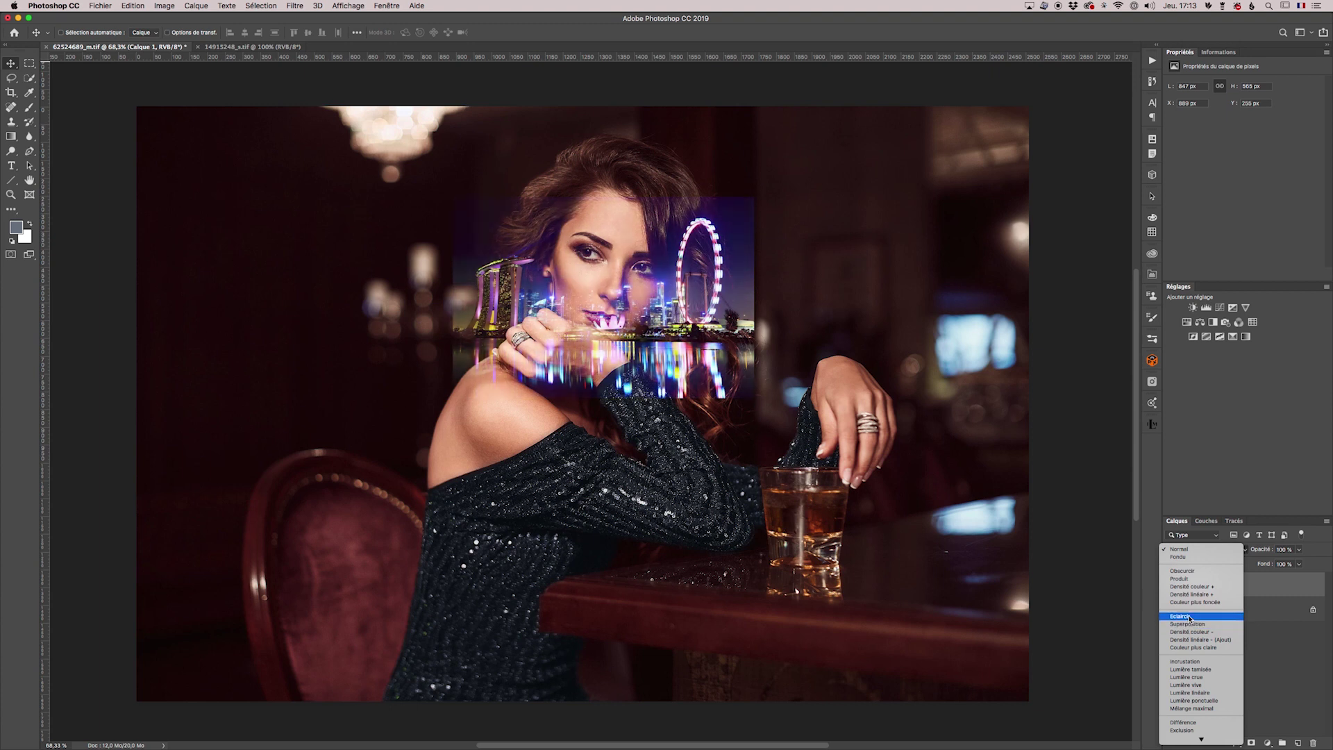
pyautogui.click(1187, 624)
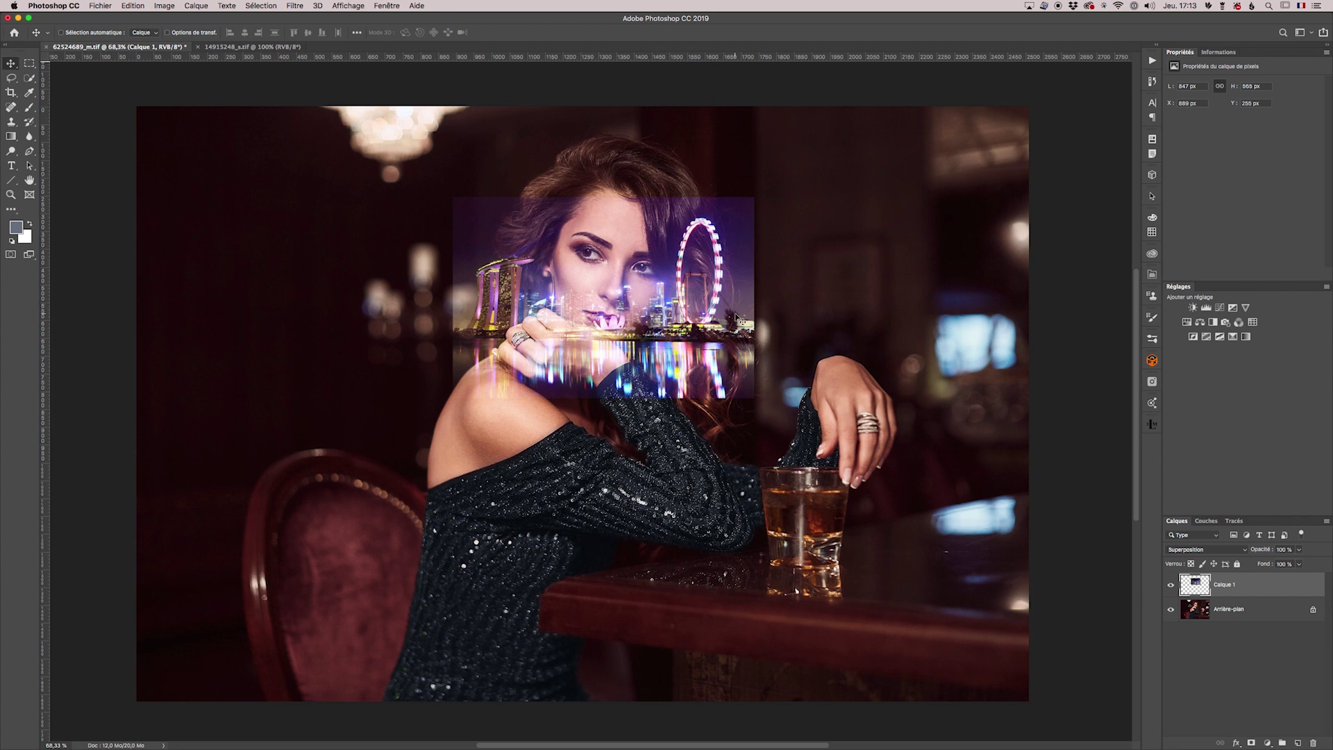
# - Convert the city layer to a smart object and scale it to about 299% so that it covers the whole portrait
pyautogui.rightClick(1264, 587)
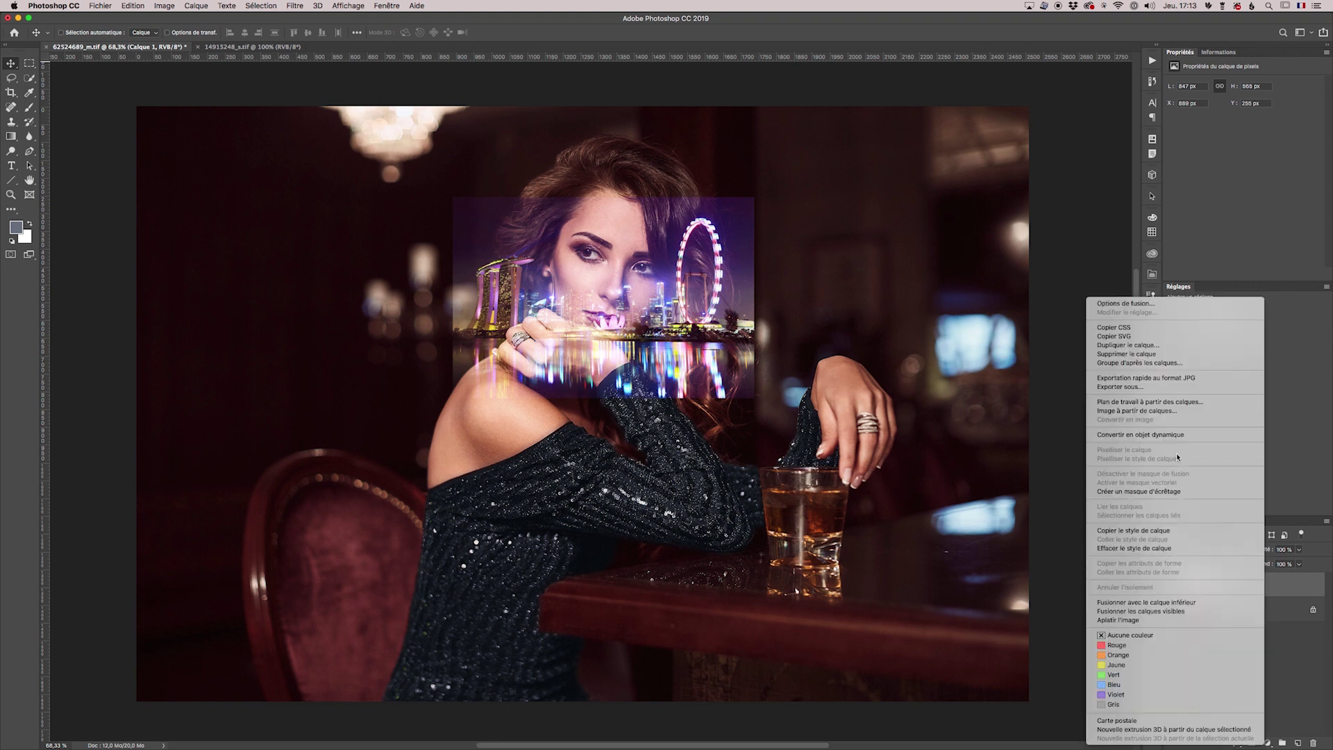
pyautogui.click(1157, 435)
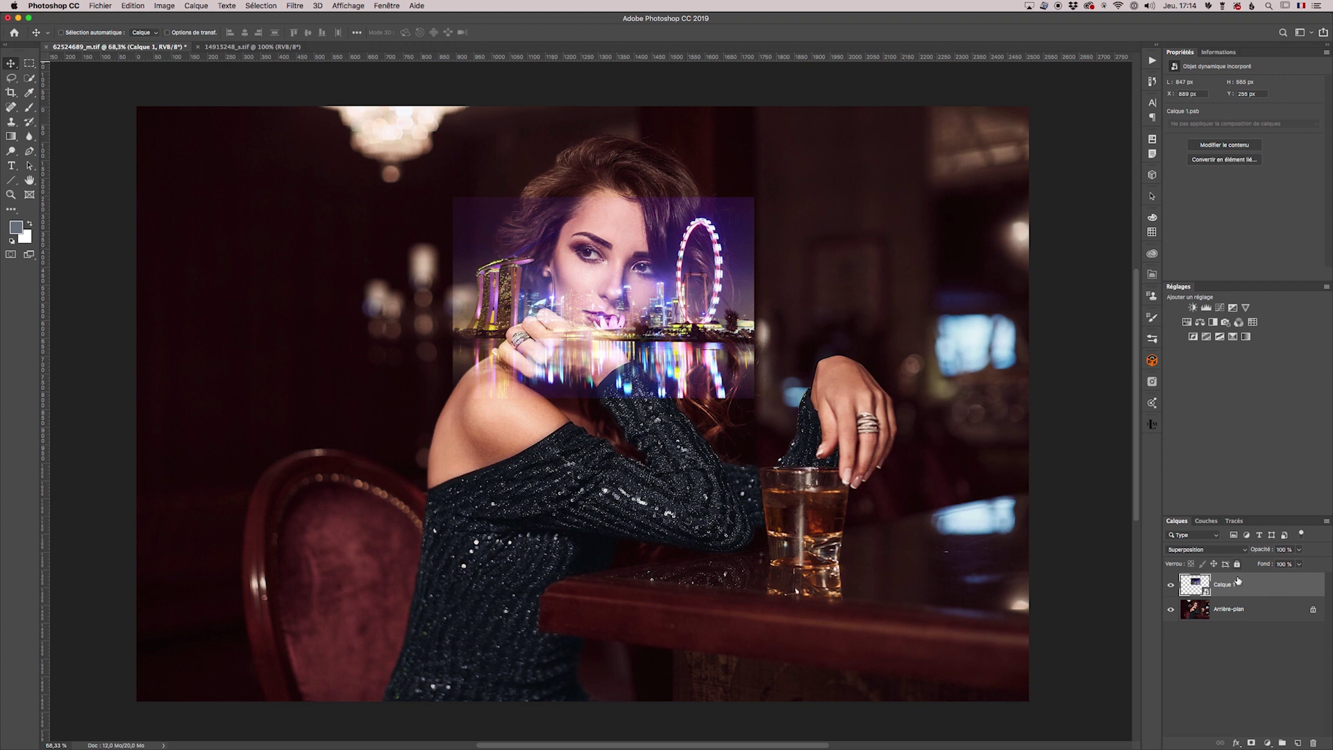
pyautogui.press('super')
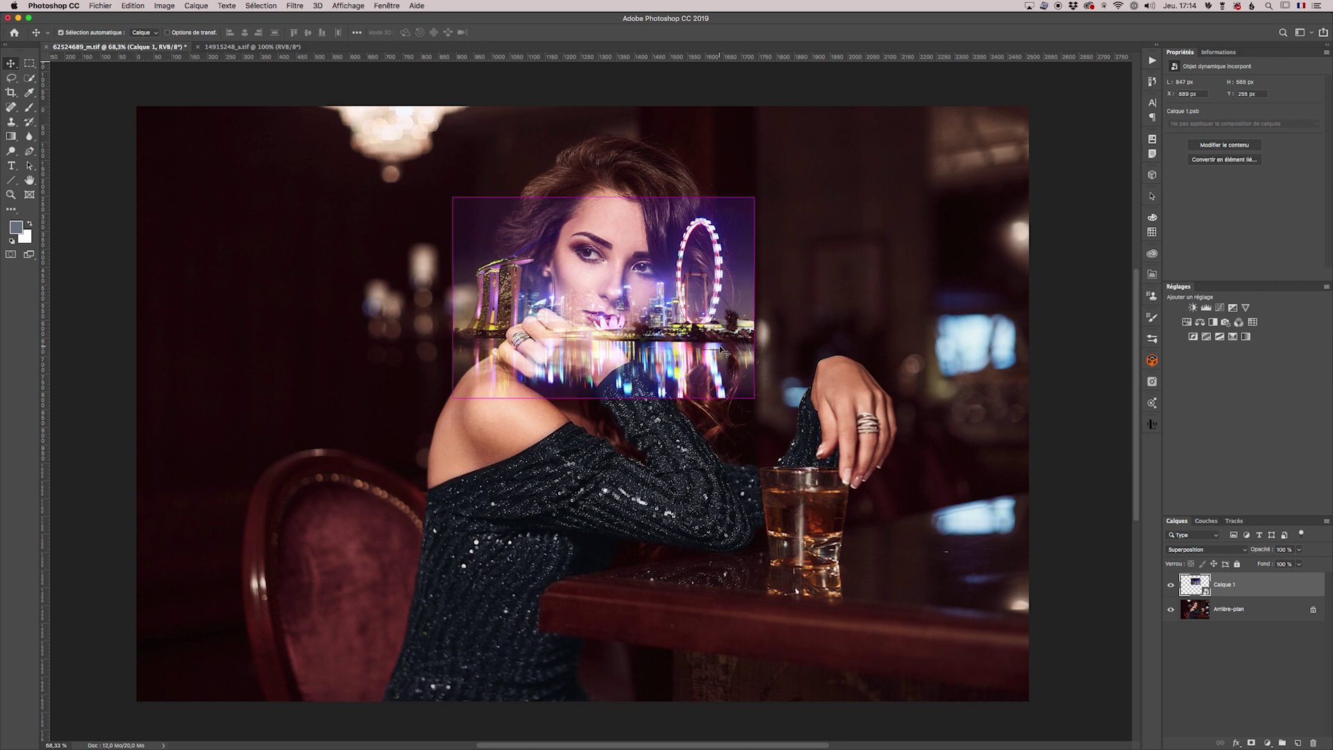
pyautogui.press('super+t')
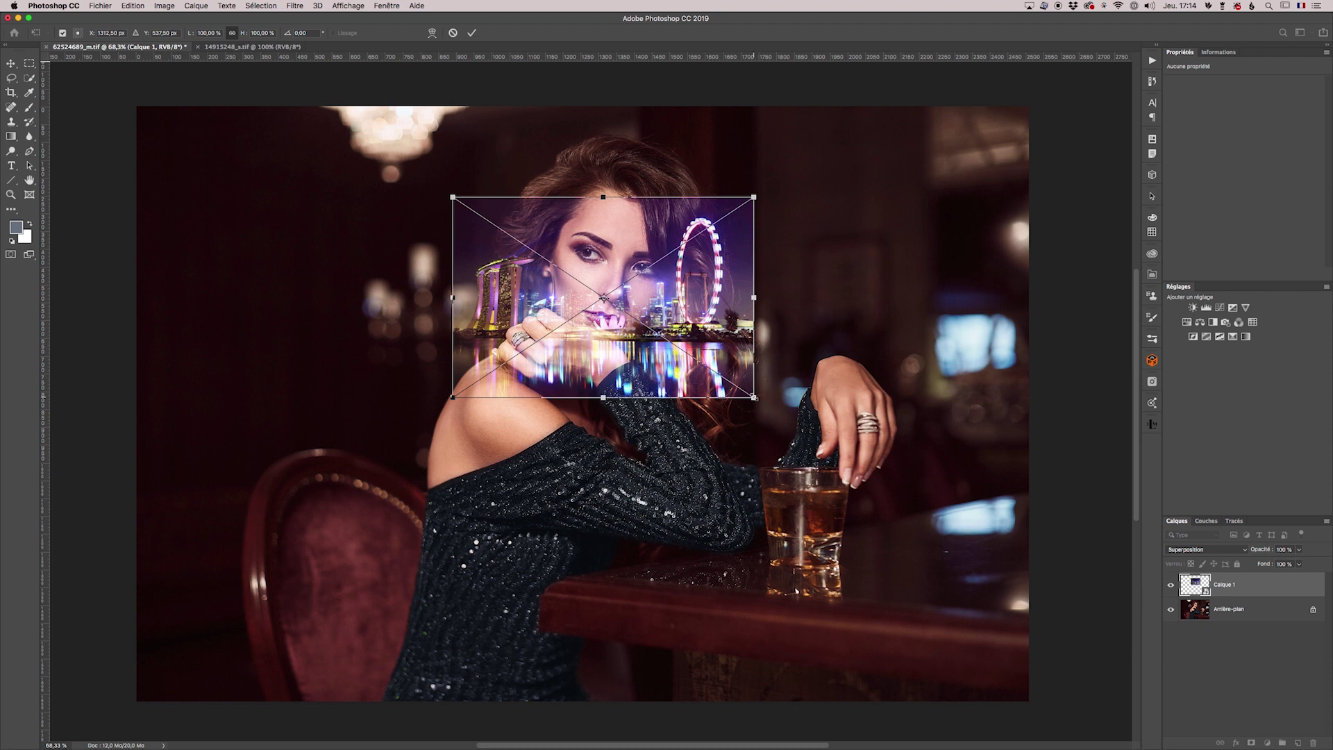
pyautogui.moveTo(755, 399); pyautogui.dragTo(1036, 601)
pyautogui.moveTo(810, 301); pyautogui.dragTo(791, 398)
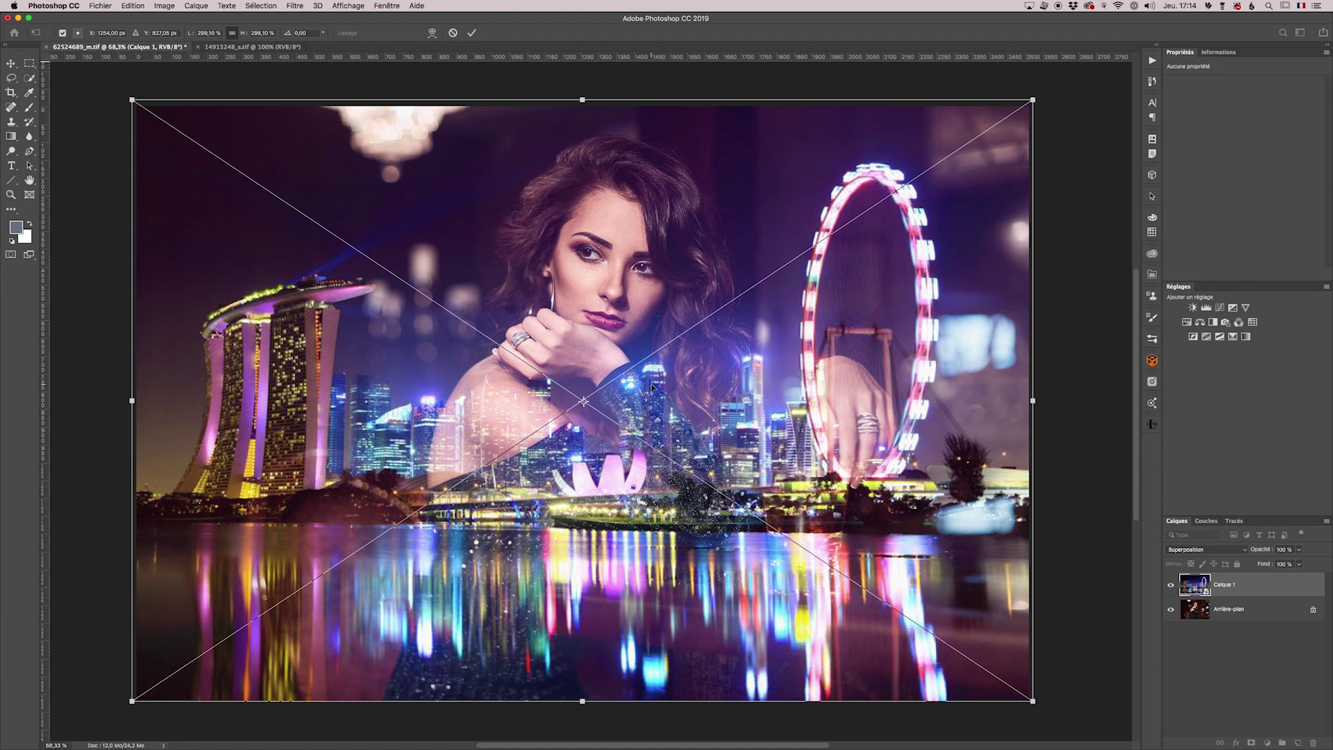
pyautogui.click(472, 32)
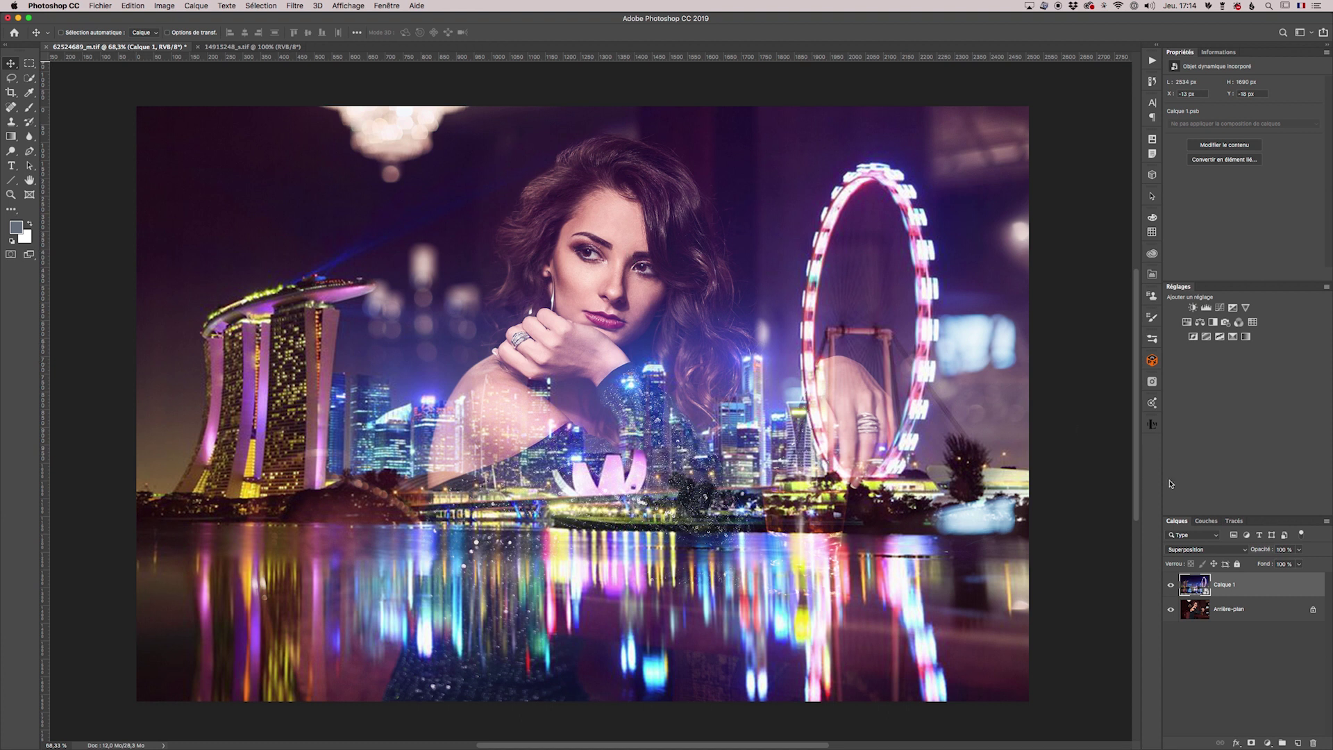
# - Lower the city layer's opacity and apply a Gaussian blur with a radius of 8.2 pixels to it
pyautogui.click(1298, 549)
pyautogui.moveTo(1300, 564); pyautogui.dragTo(1274, 564)
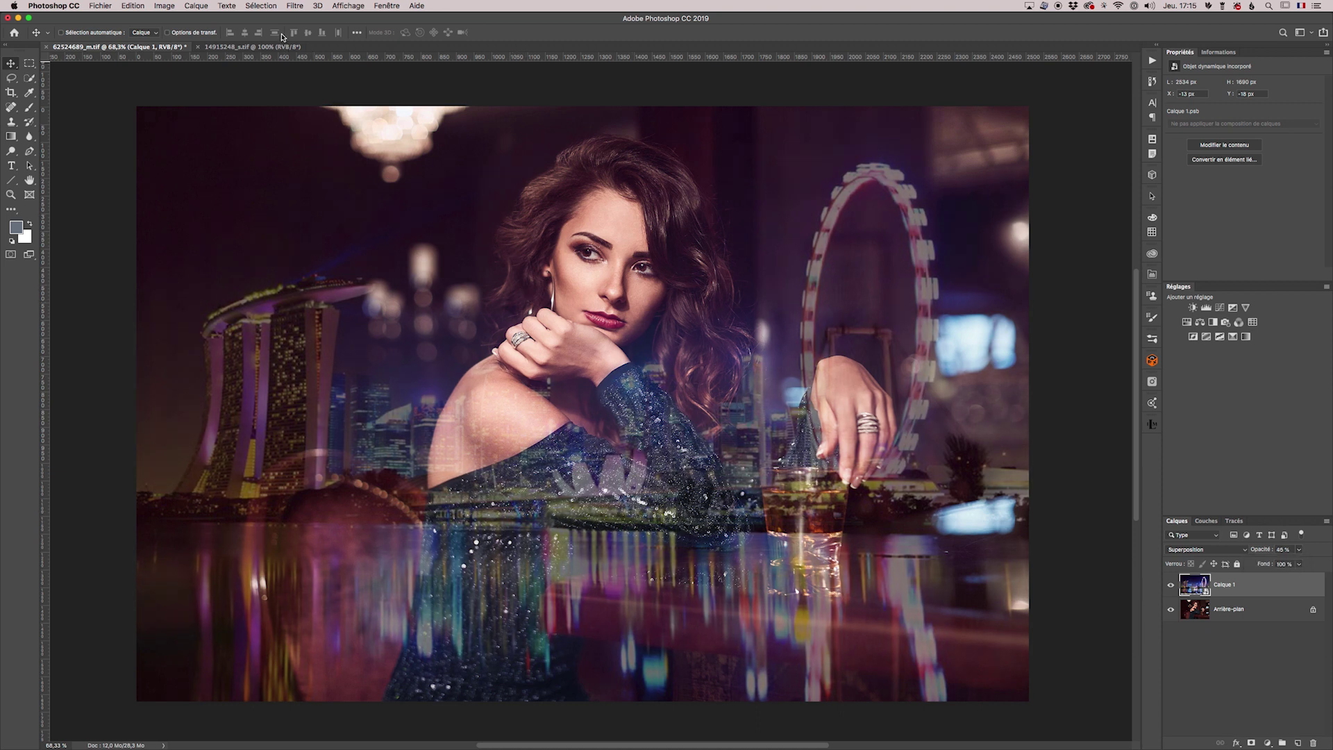
pyautogui.click(299, 7)
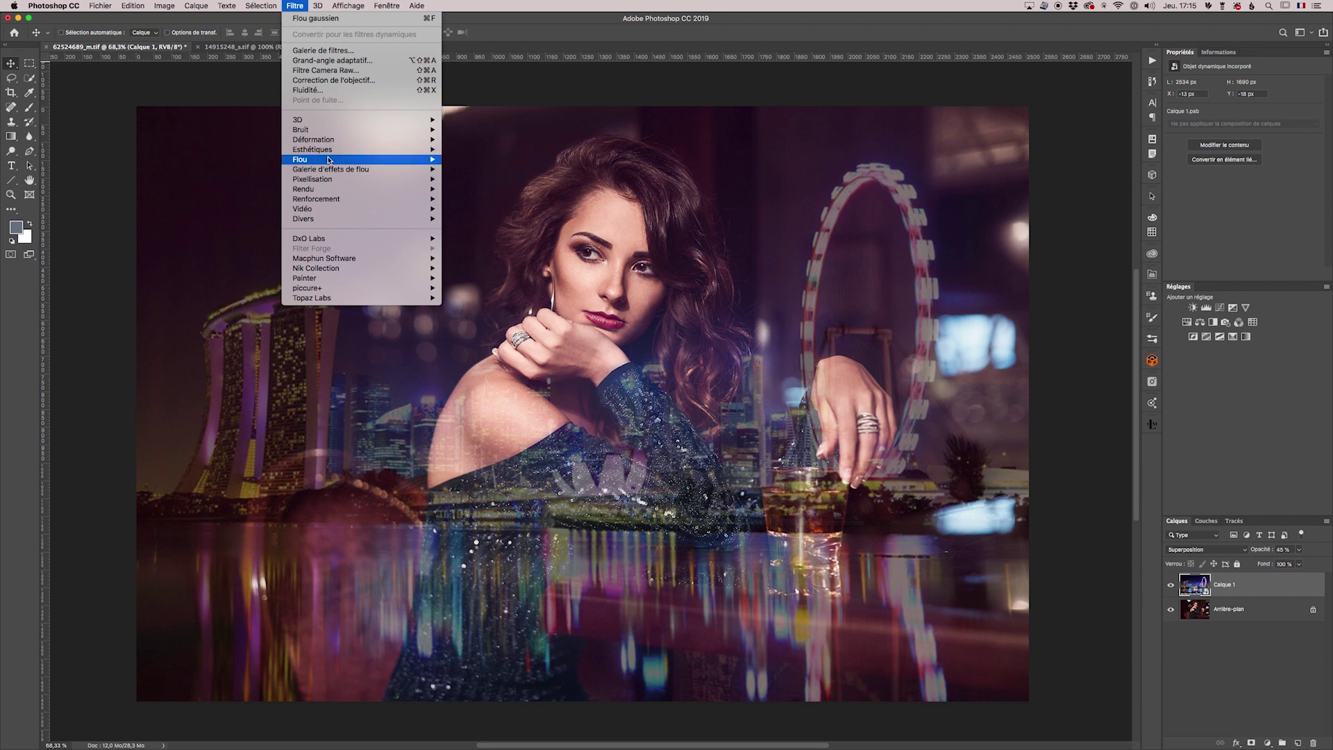
pyautogui.moveTo(443, 165)
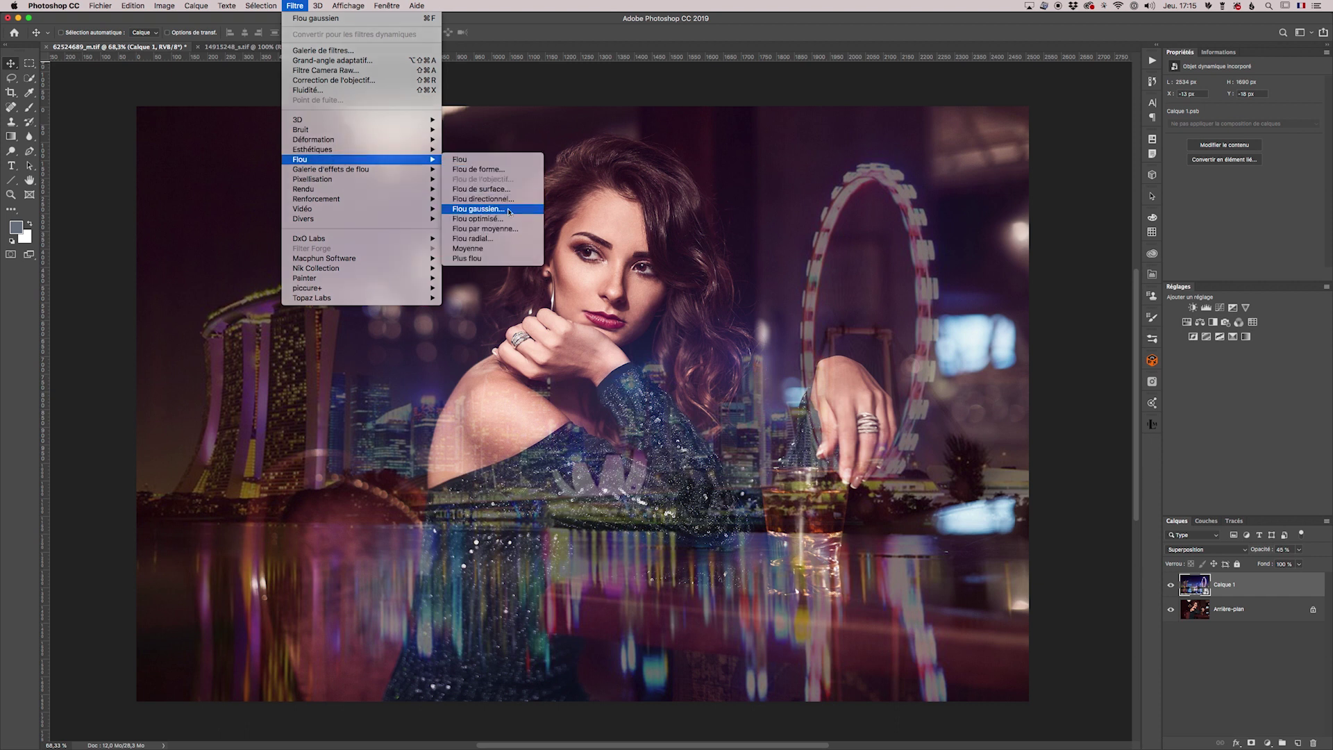
pyautogui.click(486, 211)
pyautogui.moveTo(885, 247)
pyautogui.mouseDown()
pyautogui.moveTo(847, 248)
pyautogui.moveTo(882, 249)
pyautogui.mouseUp()
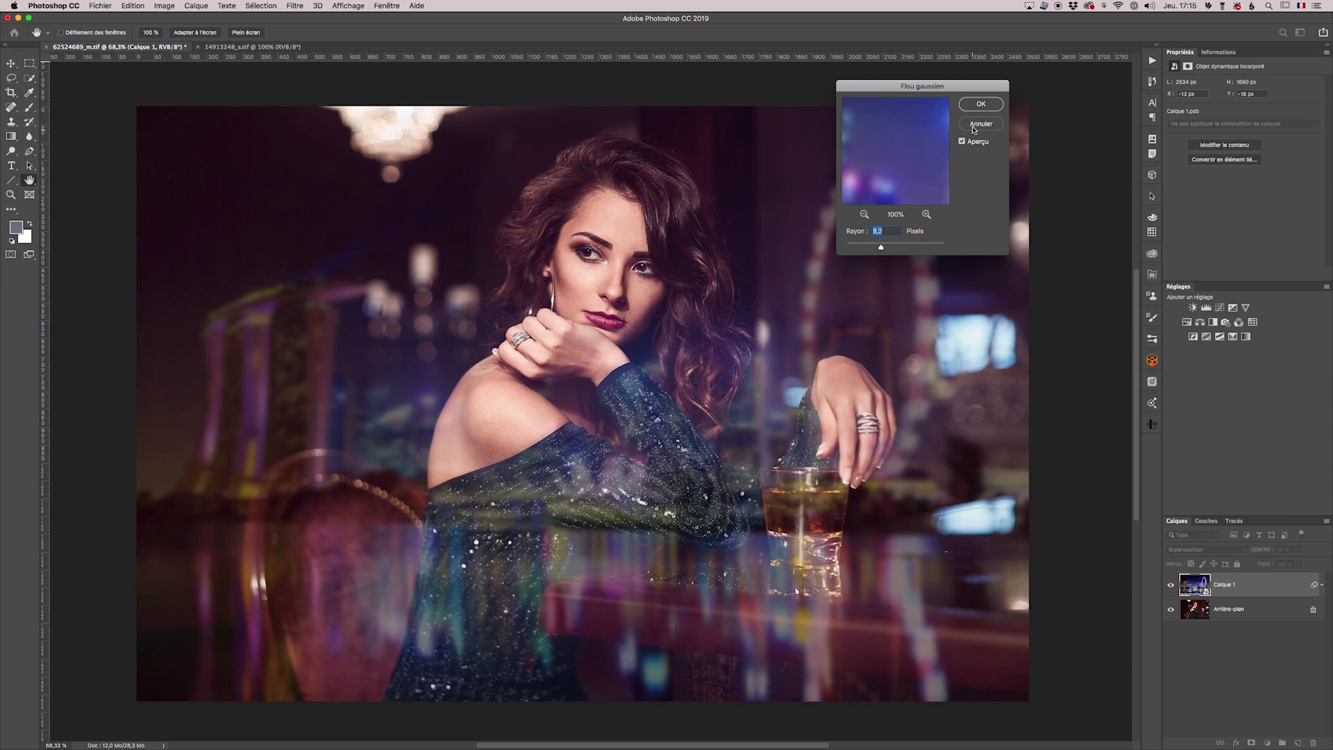
pyautogui.click(980, 104)
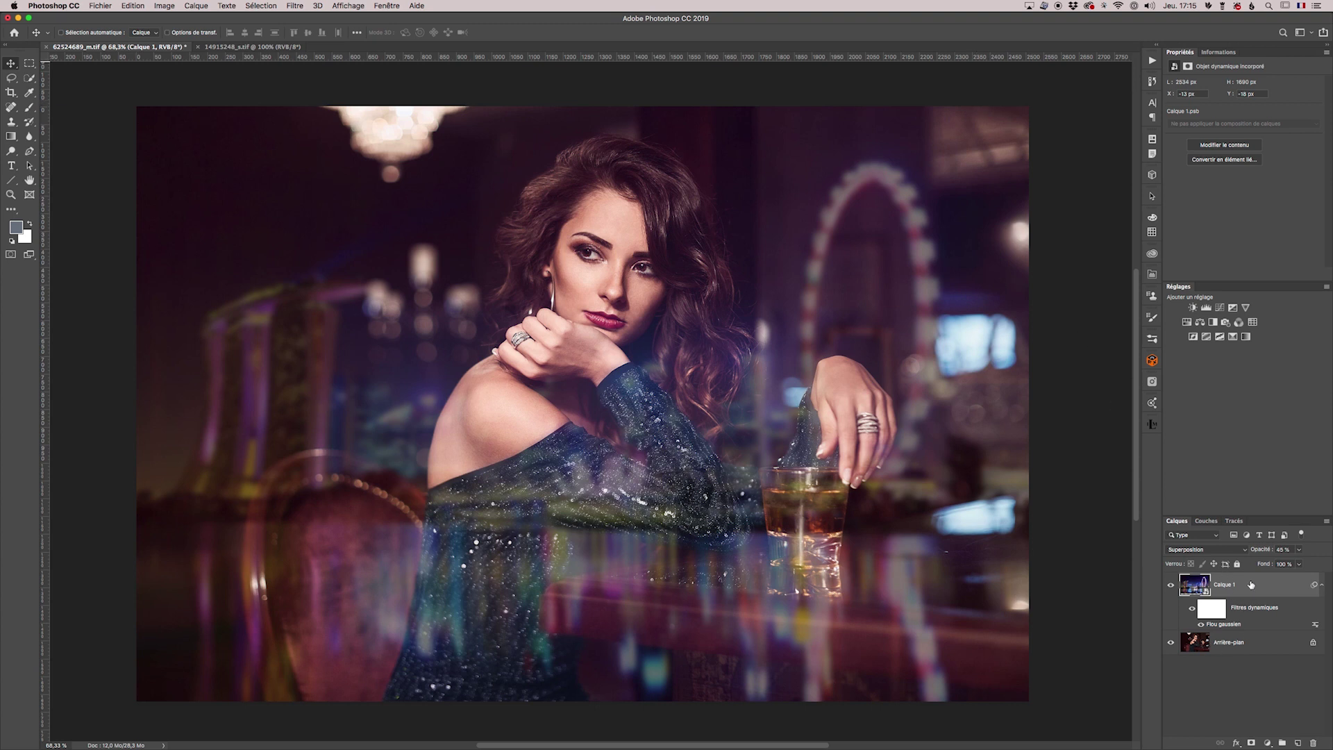
pyautogui.doubleClick(1225, 624)
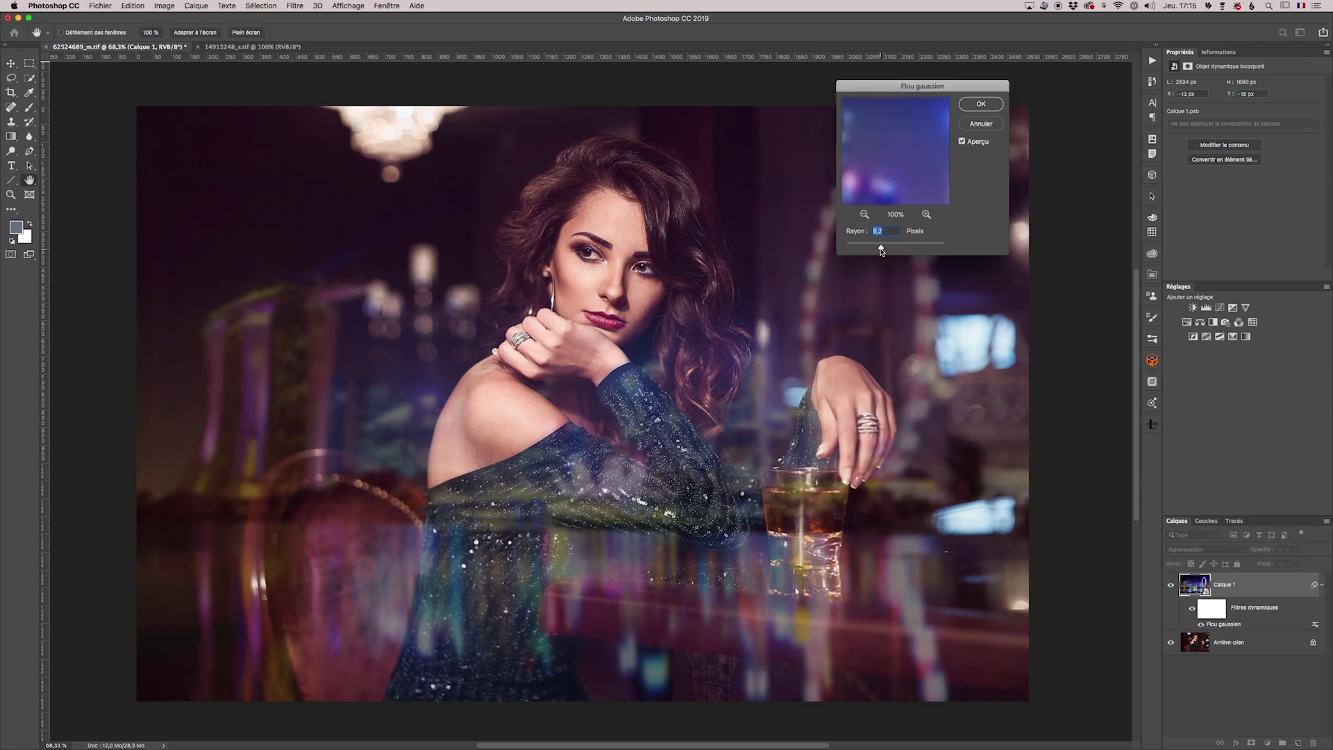
pyautogui.click(981, 125)
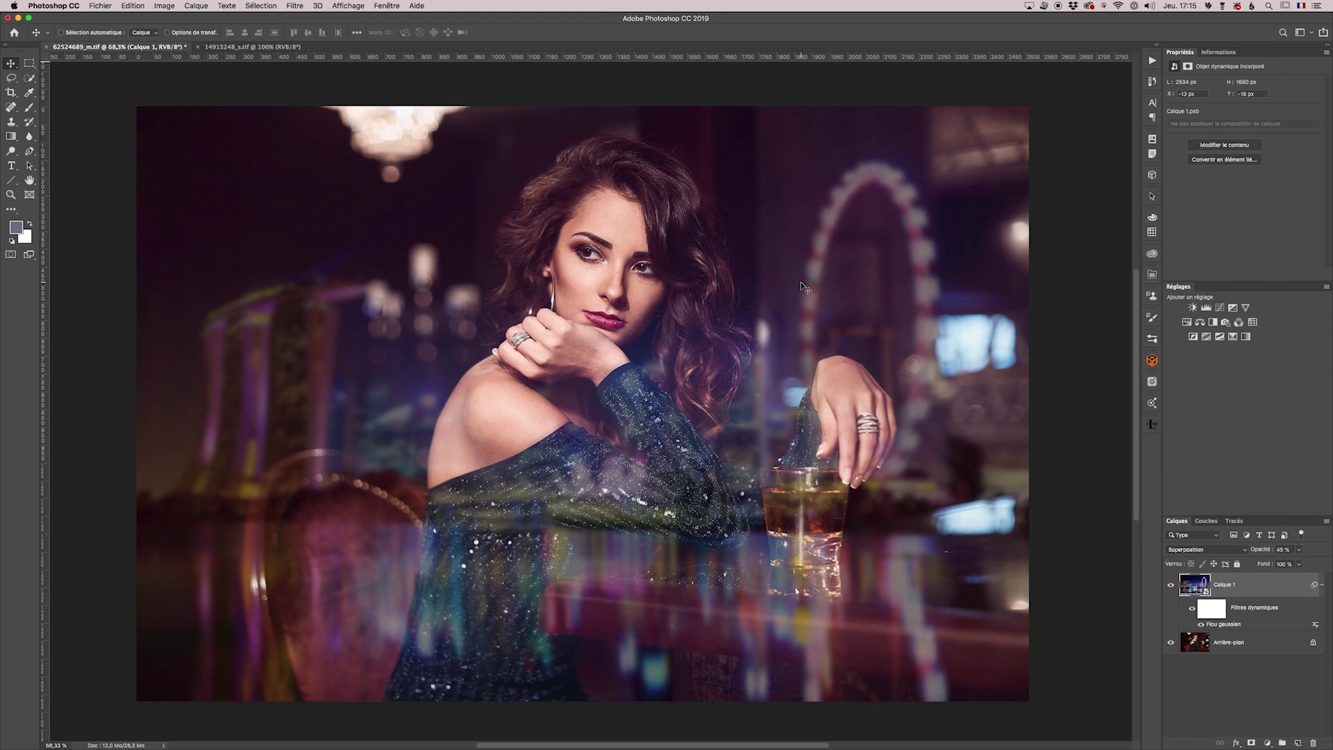
# - Flip the city layer horizontally and set its opacity to 74%
pyautogui.press('super+z')
pyautogui.rightClick(862, 306)
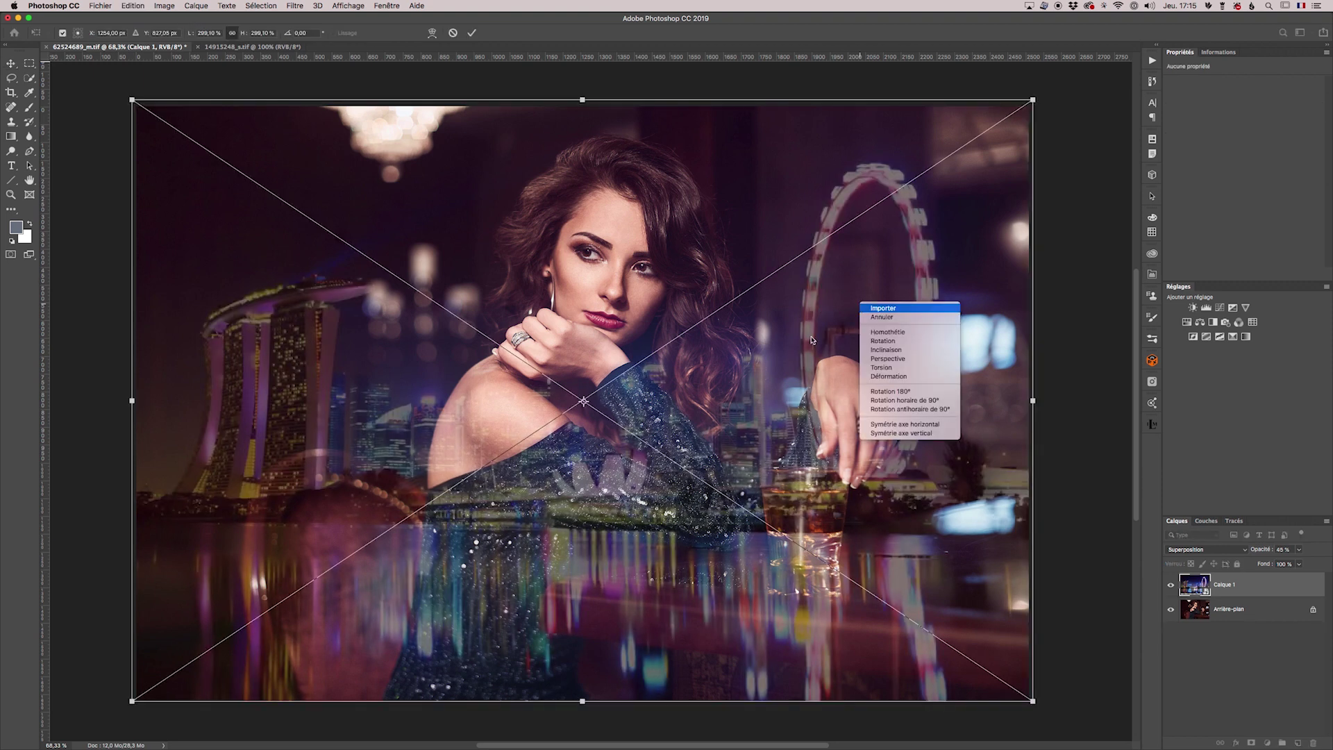
pyautogui.click(896, 425)
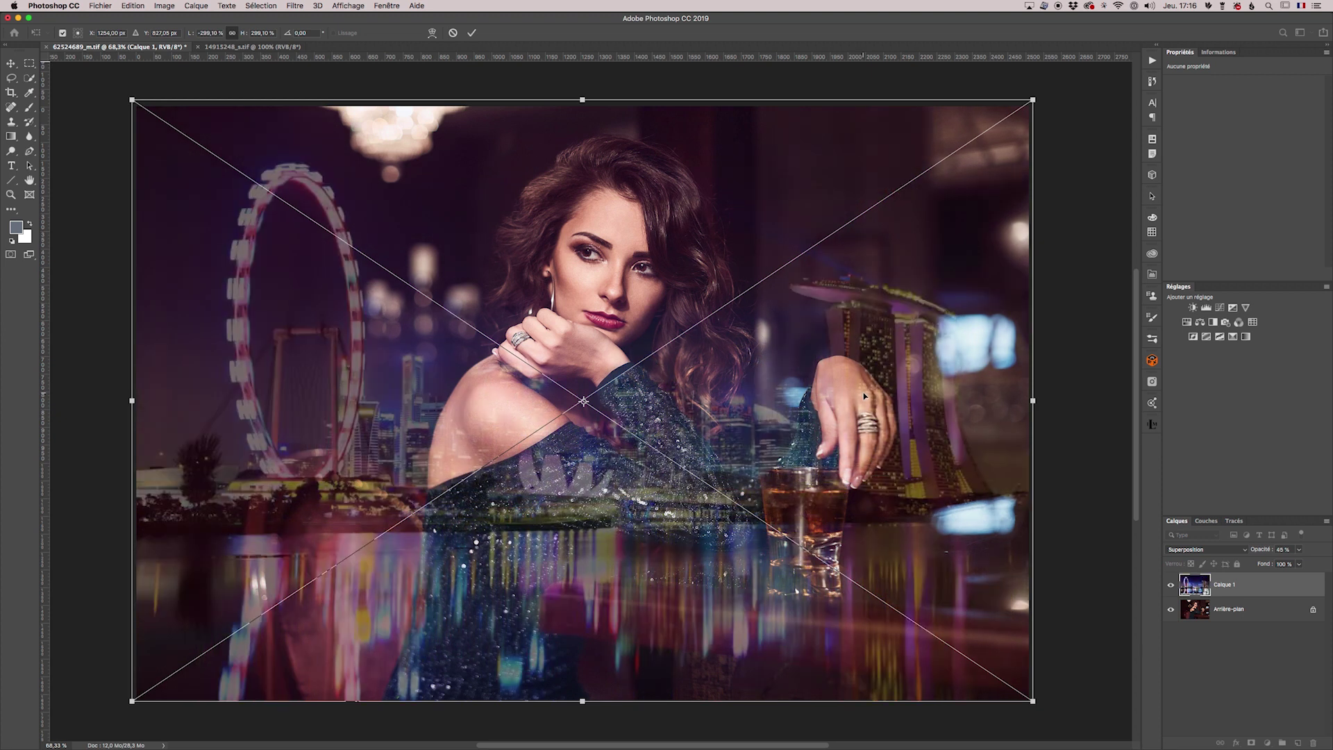
pyautogui.click(471, 33)
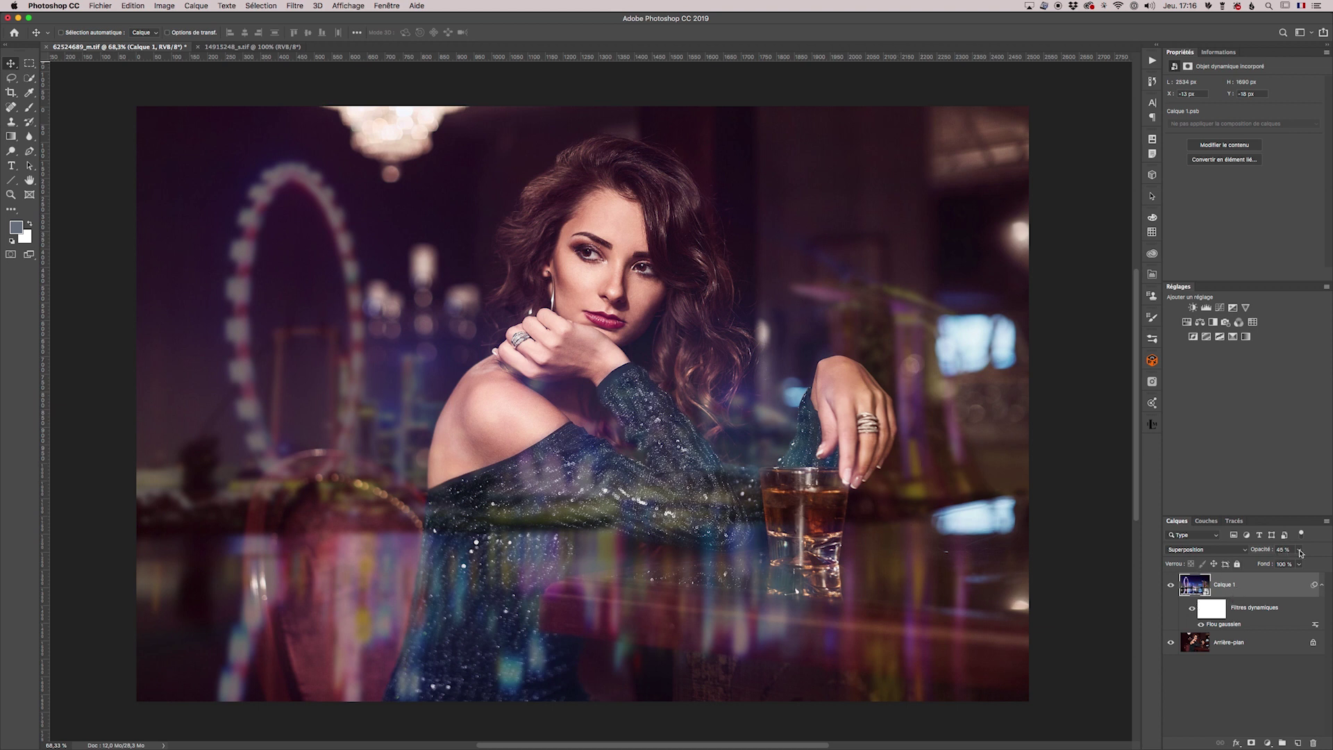
pyautogui.moveTo(1300, 552); pyautogui.dragTo(1314, 563)
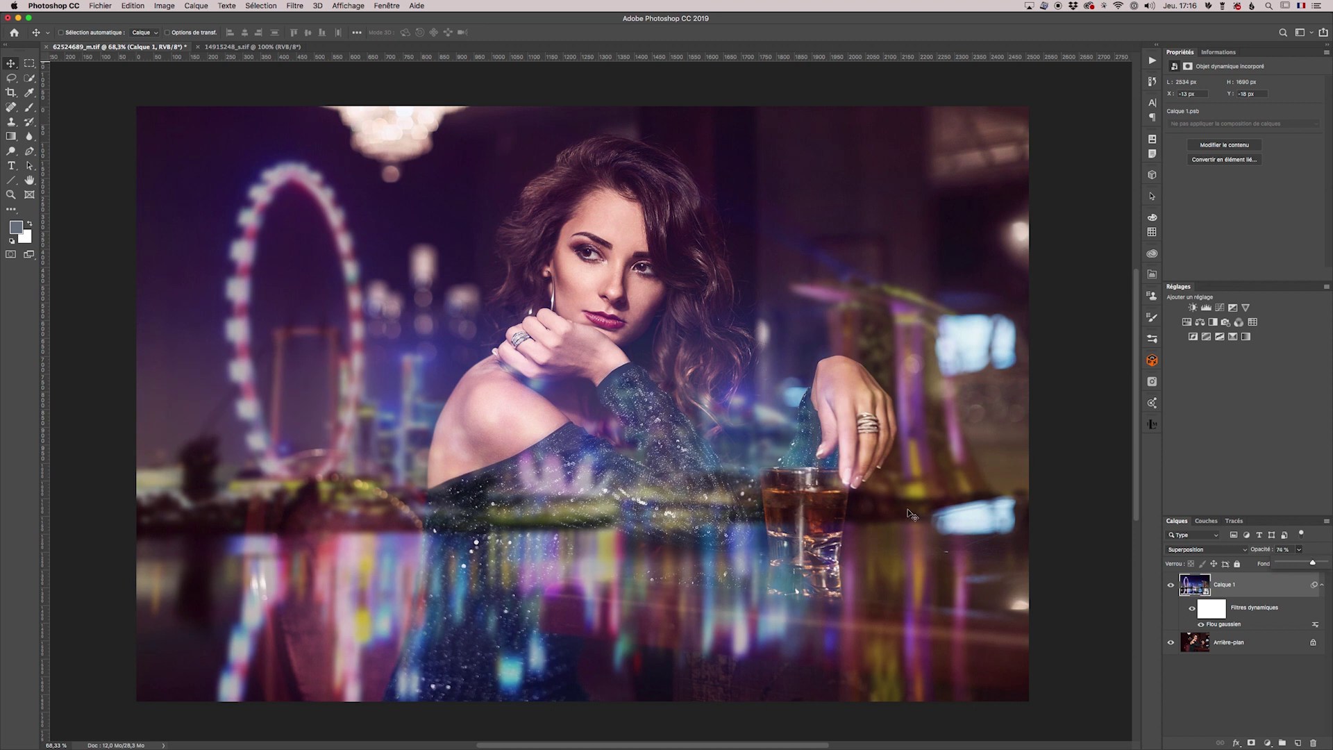
# - Compare the portrait with and without the blurred city layer
pyautogui.click(1172, 586)
pyautogui.click(1172, 586)
pyautogui.click(1172, 586)
pyautogui.click(1171, 586)
pyautogui.click(1171, 586)
pyautogui.click(1172, 586)
pyautogui.click(1172, 586)
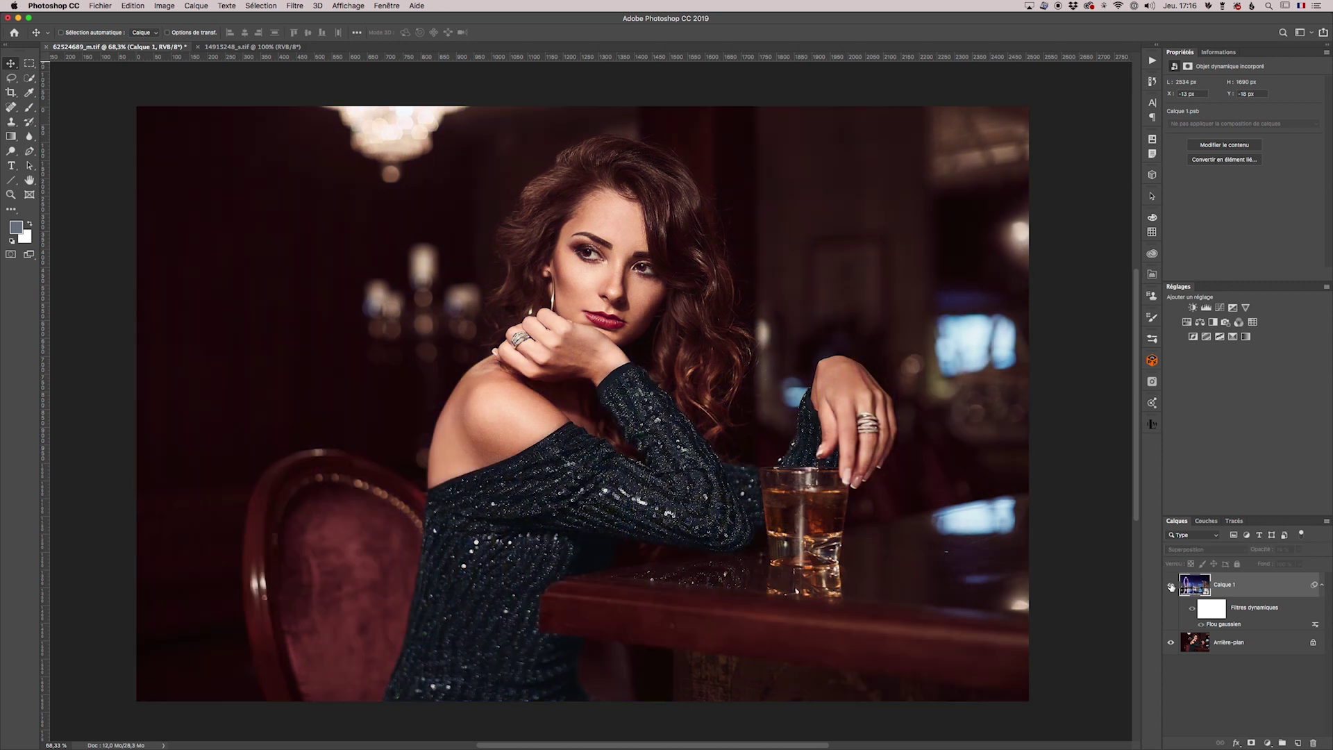
pyautogui.click(1171, 586)
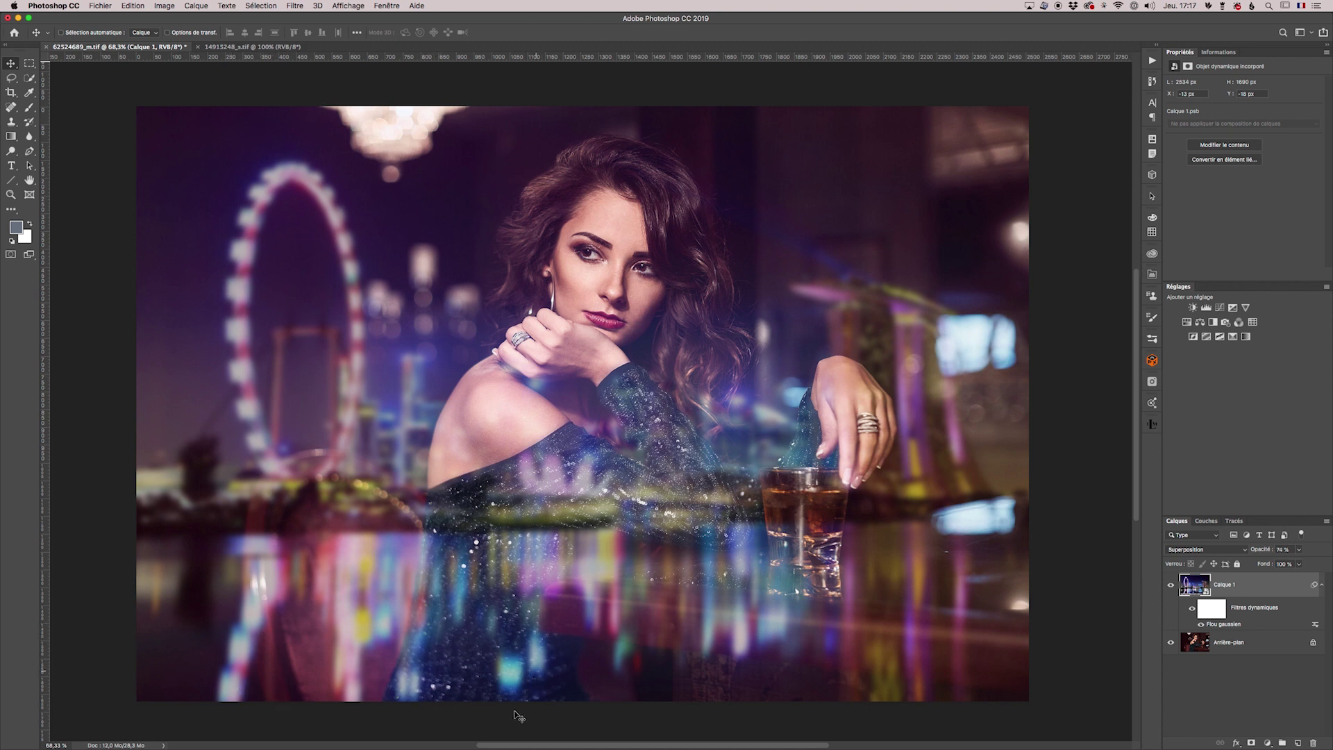
# - Add a layer mask to the city layer and fade out its lower part with an upward black-to-white linear gradient
pyautogui.click(1252, 743)
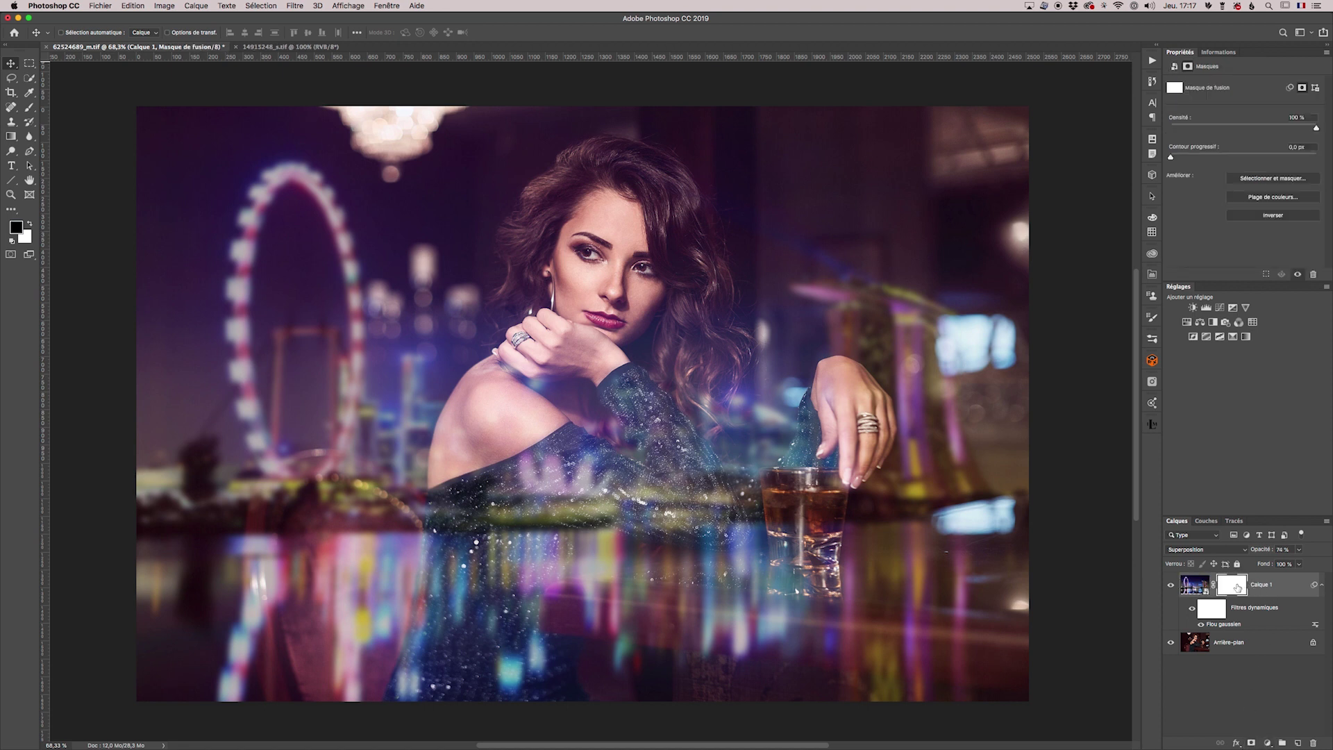
pyautogui.click(10, 137)
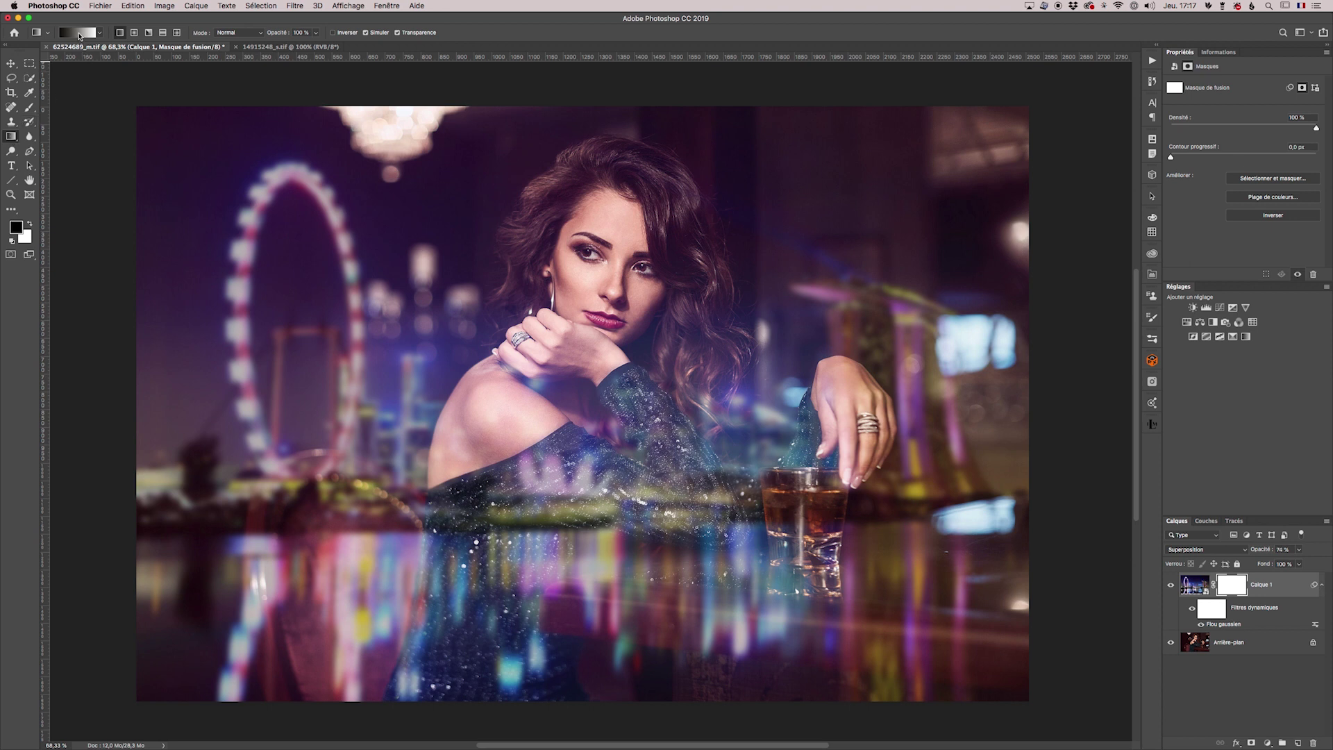
pyautogui.click(79, 34)
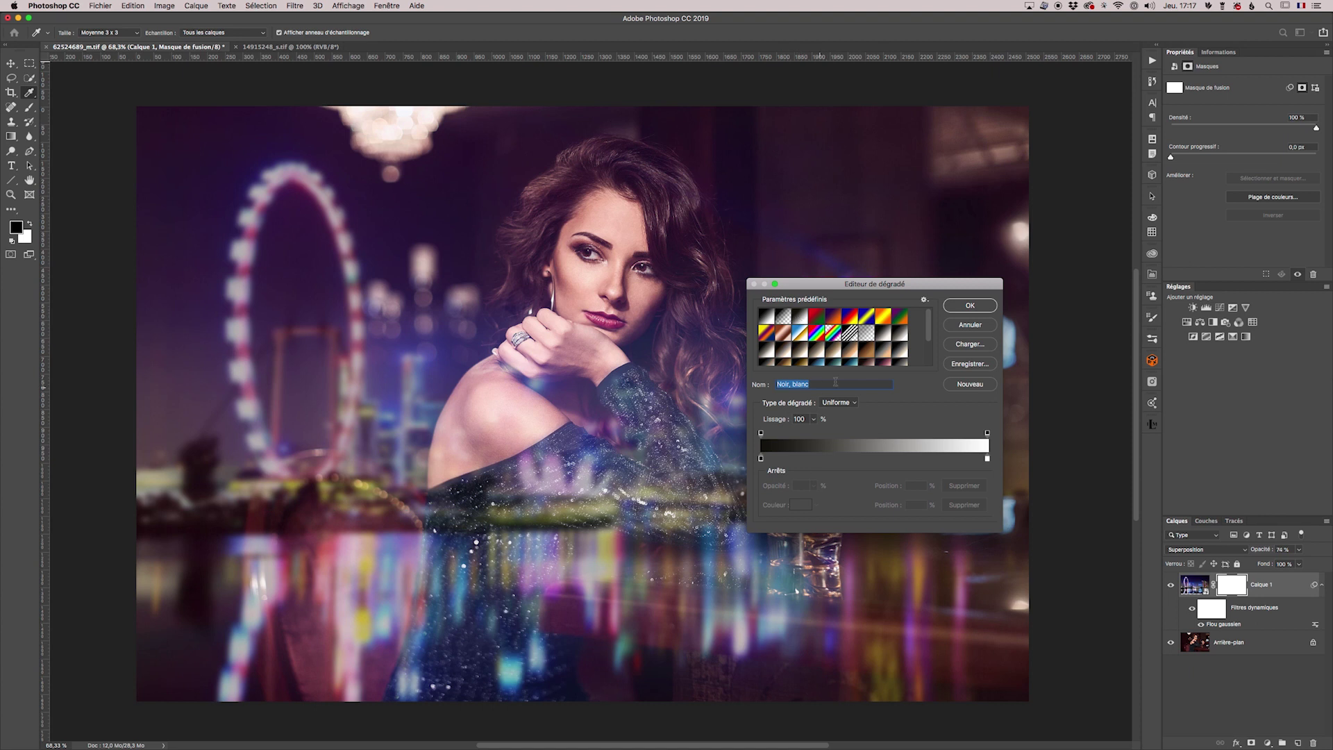
pyautogui.click(970, 307)
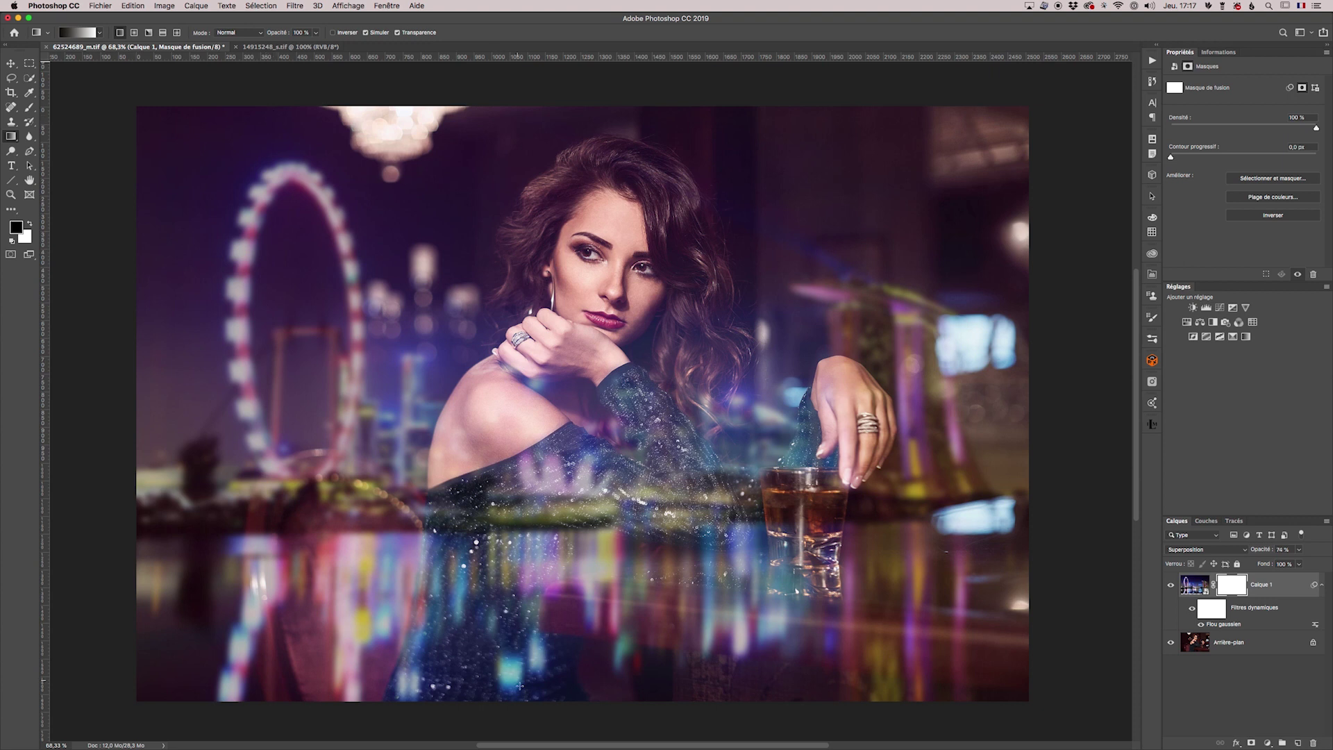
pyautogui.moveTo(530, 701); pyautogui.dragTo(535, 517)
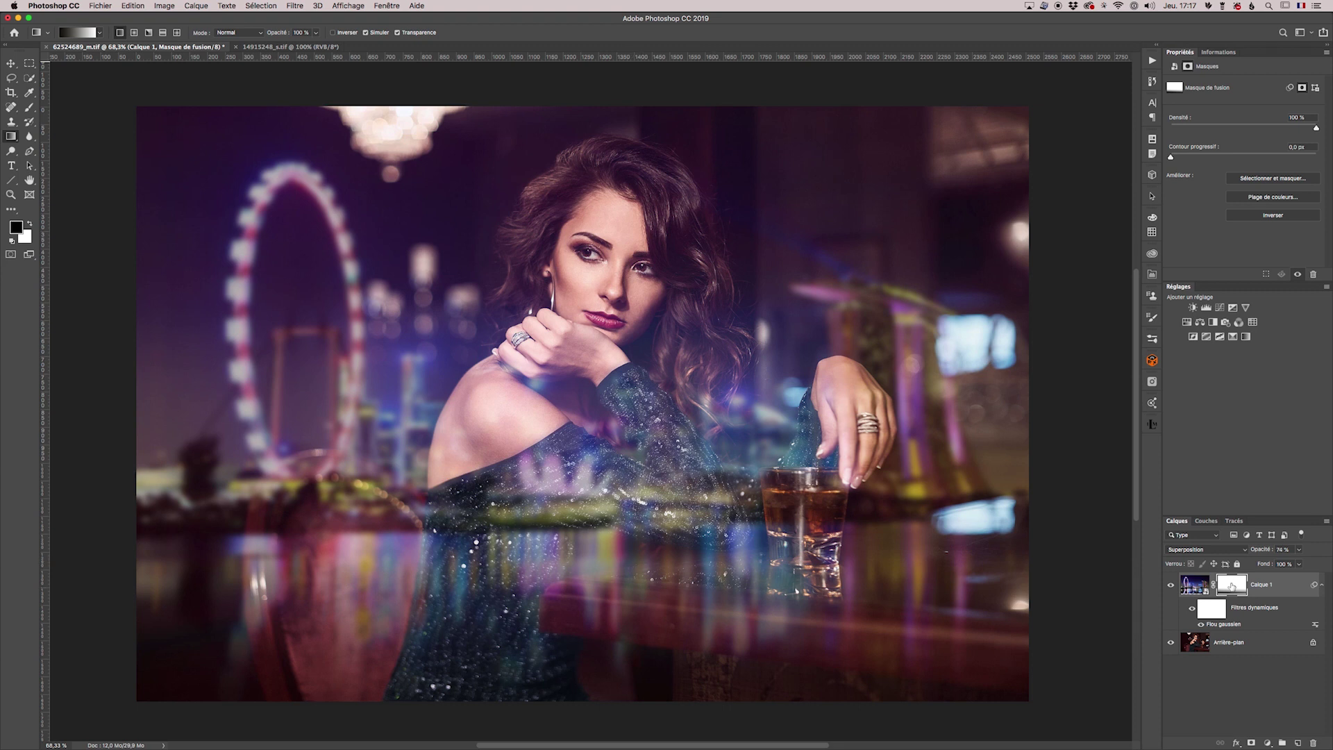
pyautogui.keyDown('alt'); pyautogui.click(1232, 587); pyautogui.keyUp('alt')
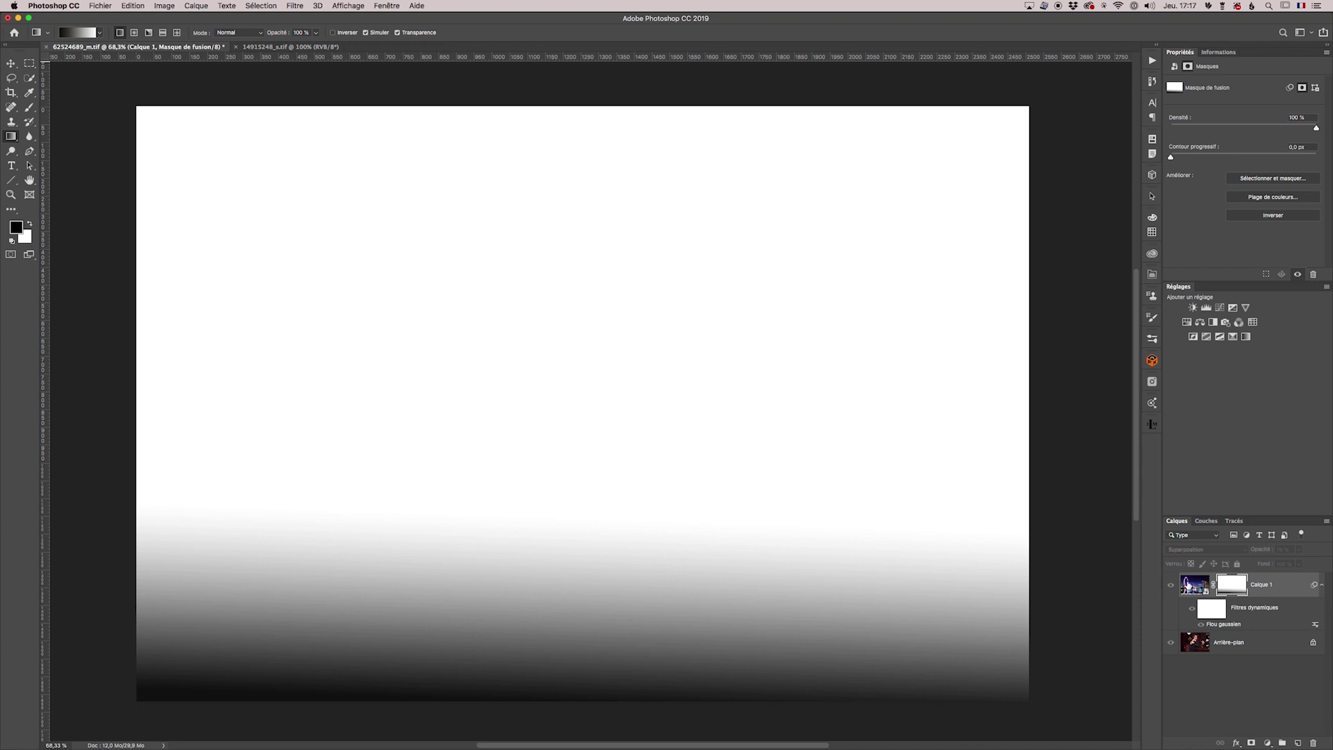
pyautogui.click(1188, 587)
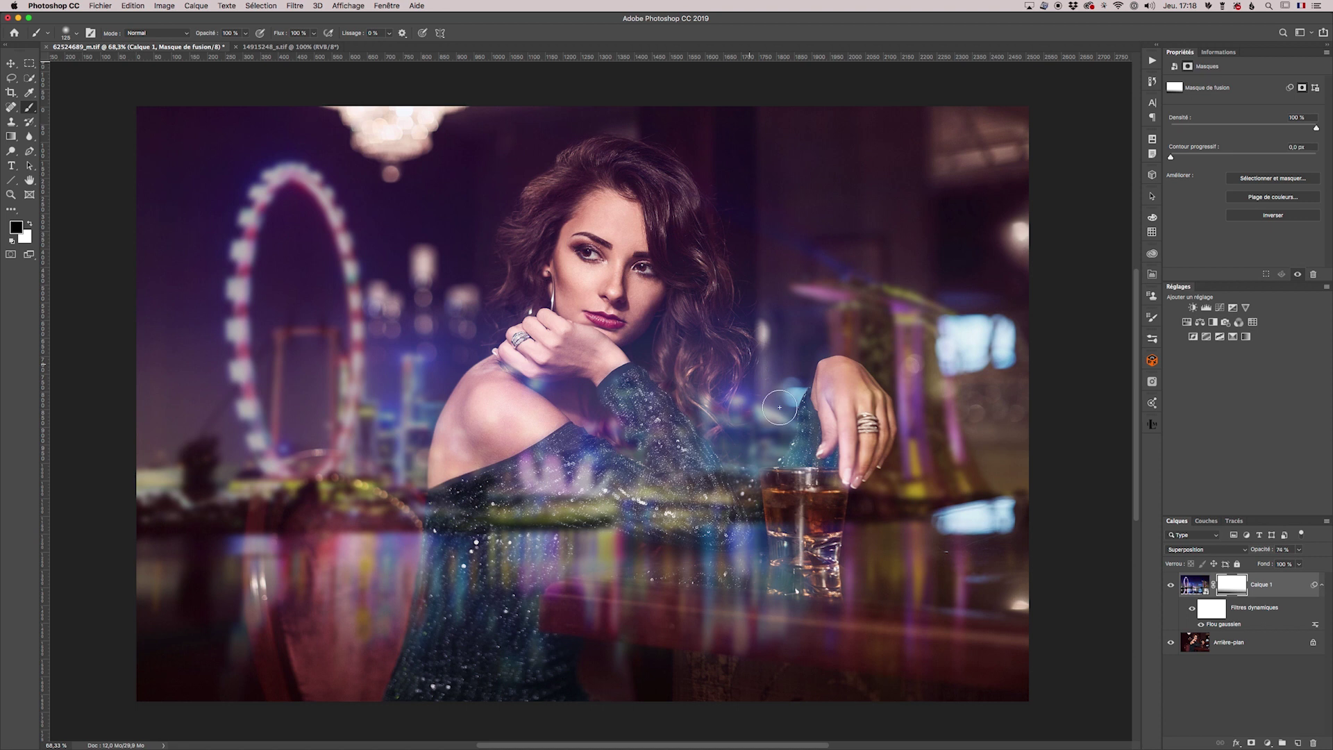
pyautogui.click(1171, 587)
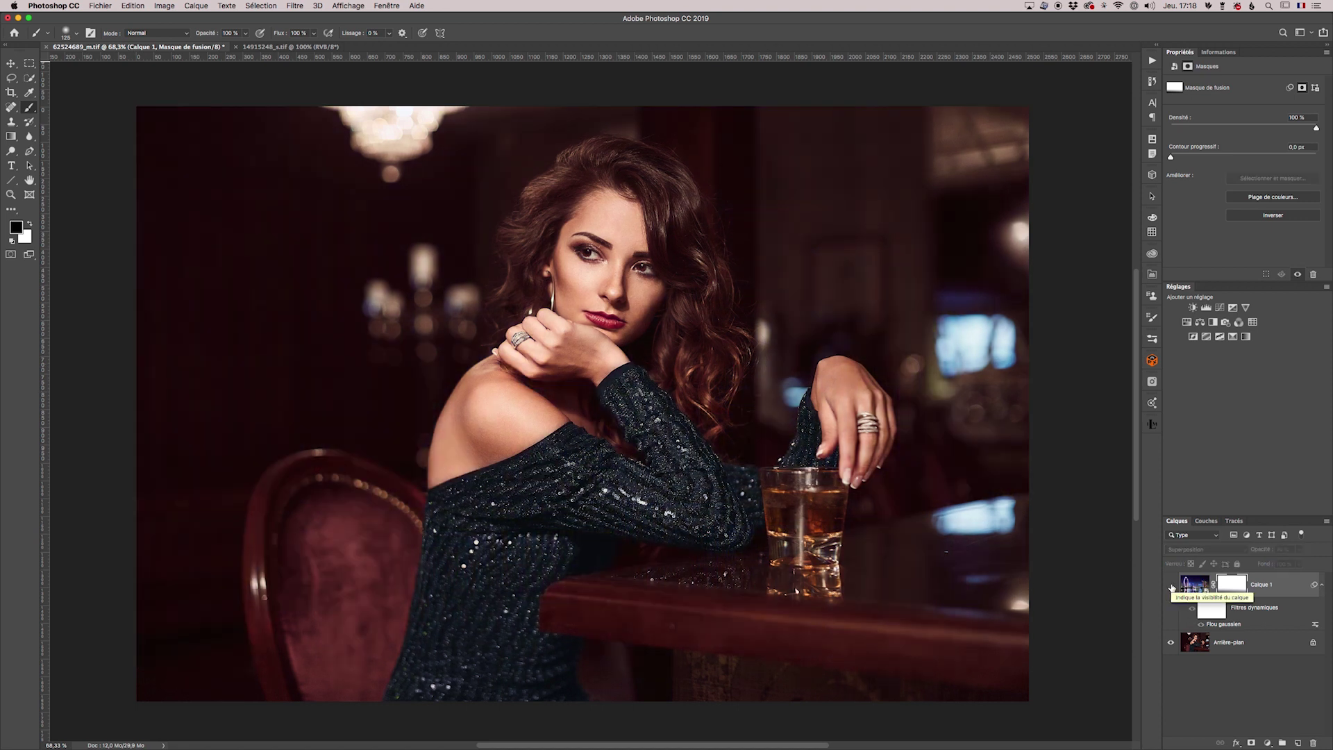
pyautogui.click(1171, 587)
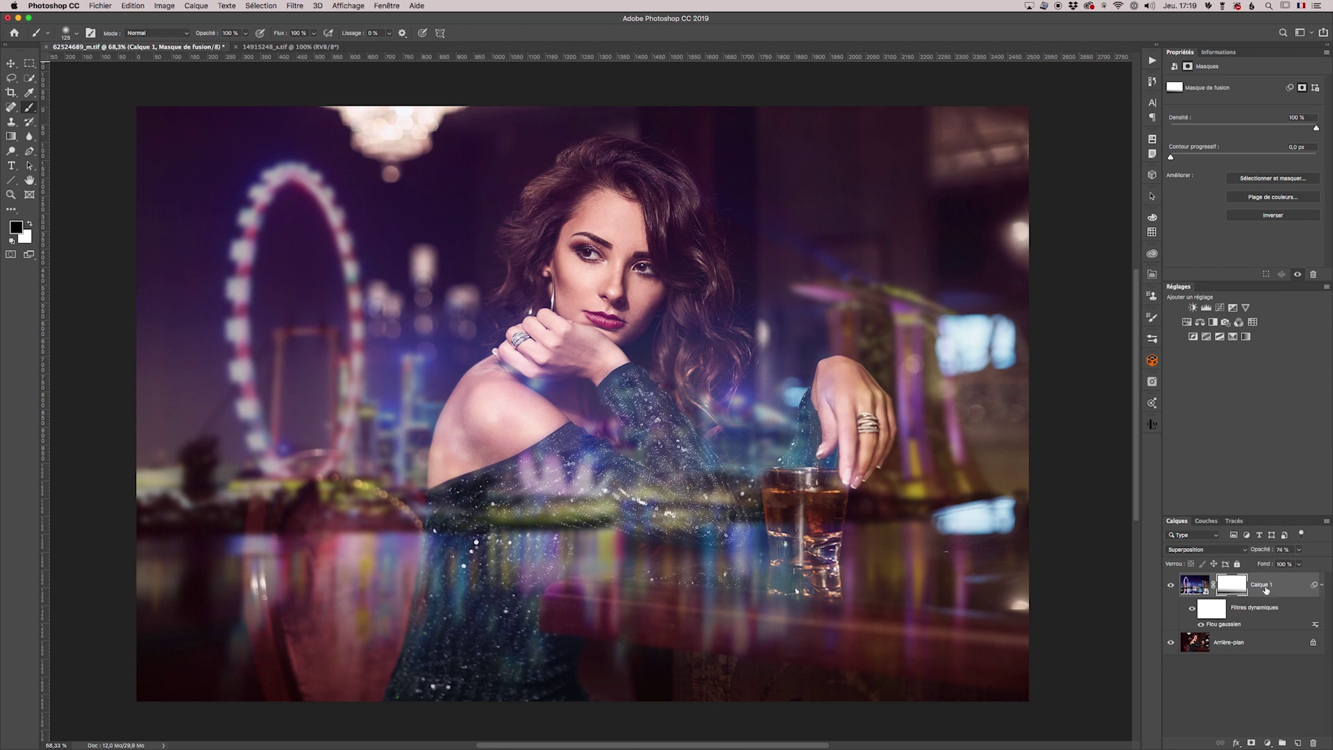
# - Duplicate the masked city layer together with its Gaussian blur and compare the image with and without the copy
pyautogui.moveTo(1293, 588); pyautogui.dragTo(1299, 743)
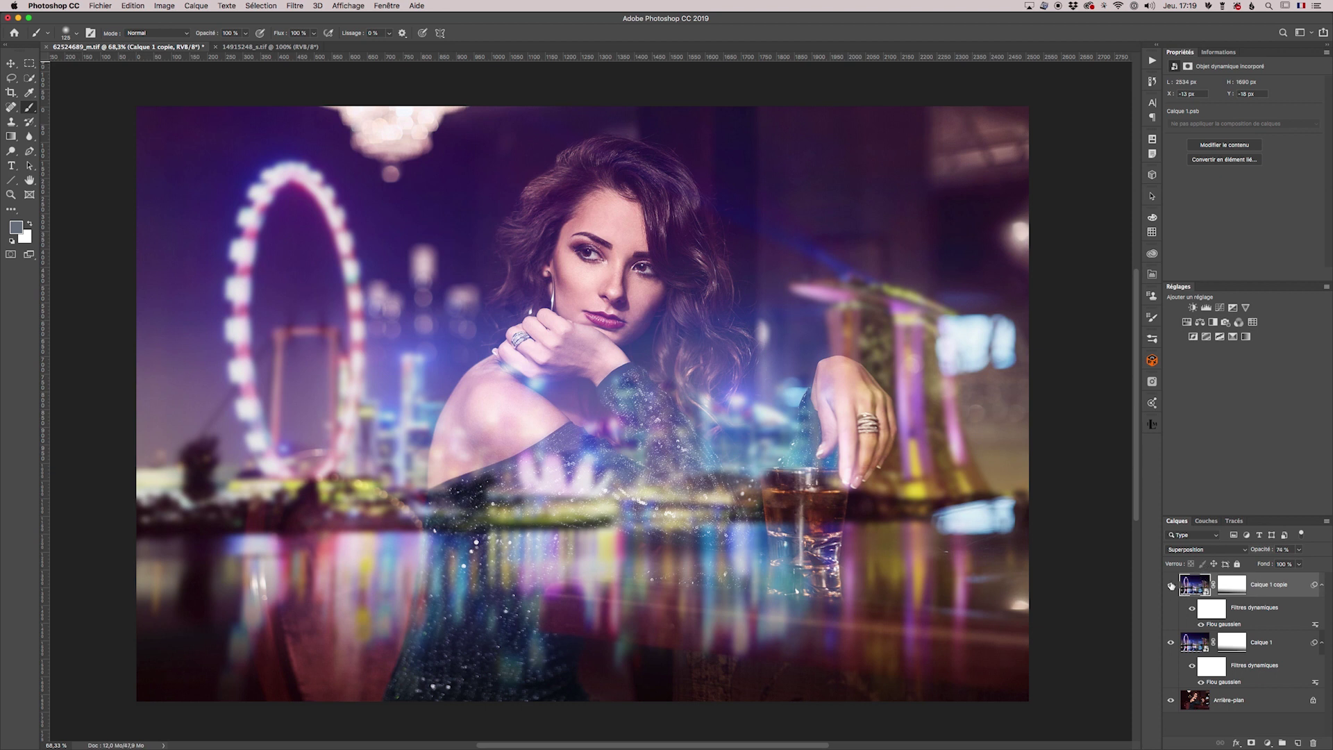
pyautogui.click(1171, 586)
pyautogui.click(1172, 586)
pyautogui.click(1172, 586)
pyautogui.click(1172, 585)
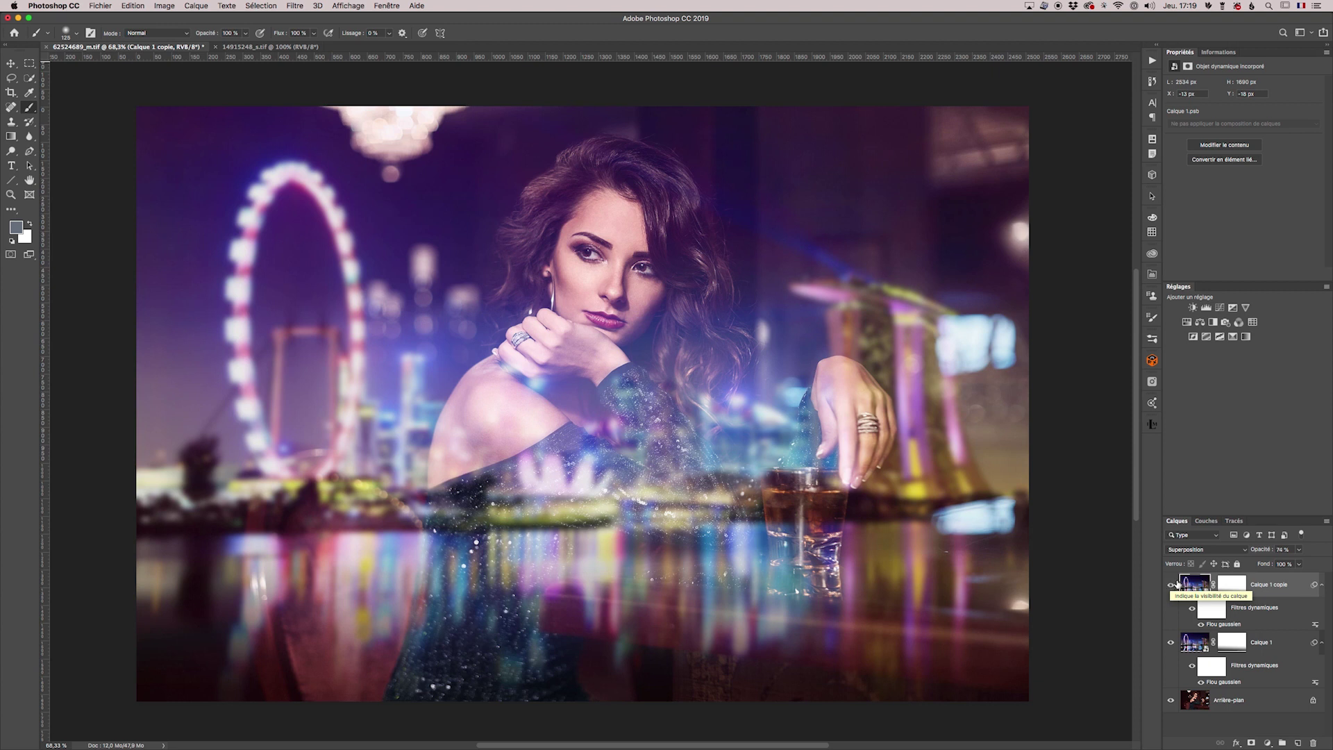
# - Reduce the opacity of the duplicated city layer and set its blending mode to Eclaircir
pyautogui.click(1299, 549)
pyautogui.moveTo(1299, 561); pyautogui.dragTo(1289, 564)
pyautogui.click(1208, 550)
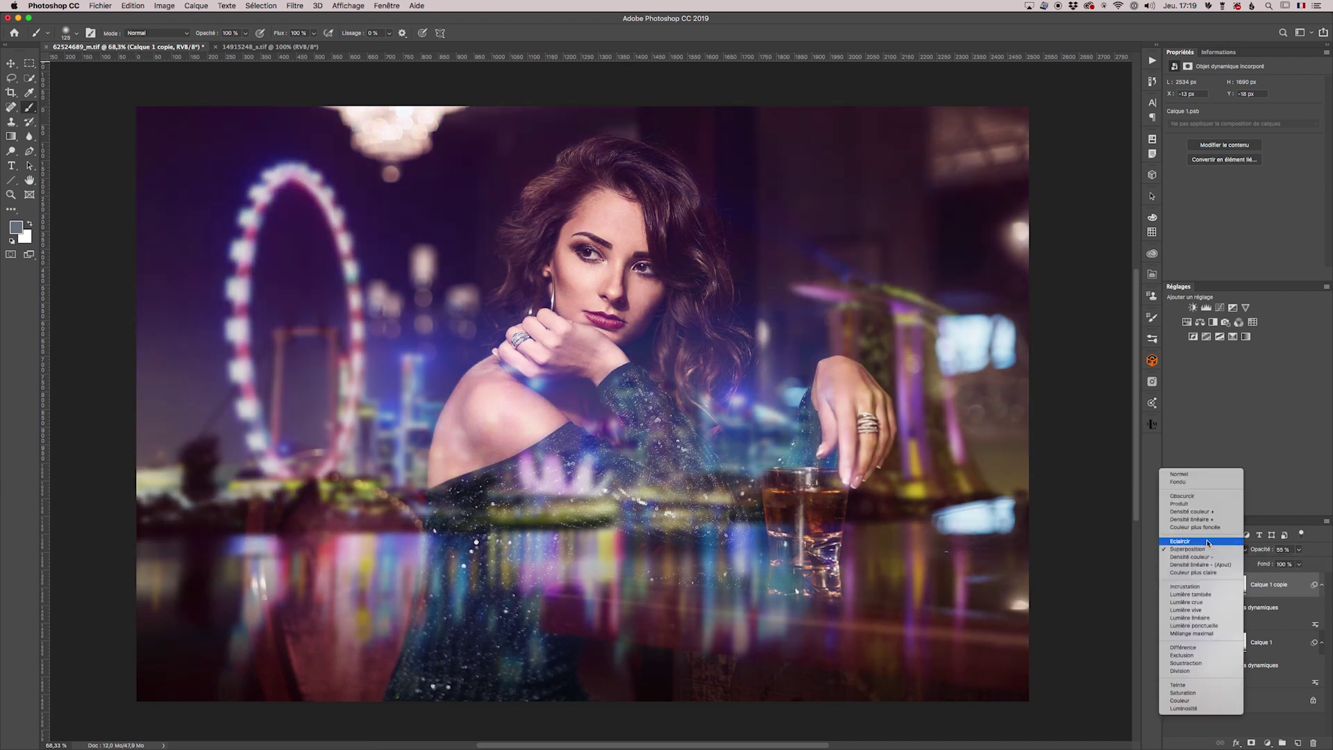
pyautogui.click(1209, 542)
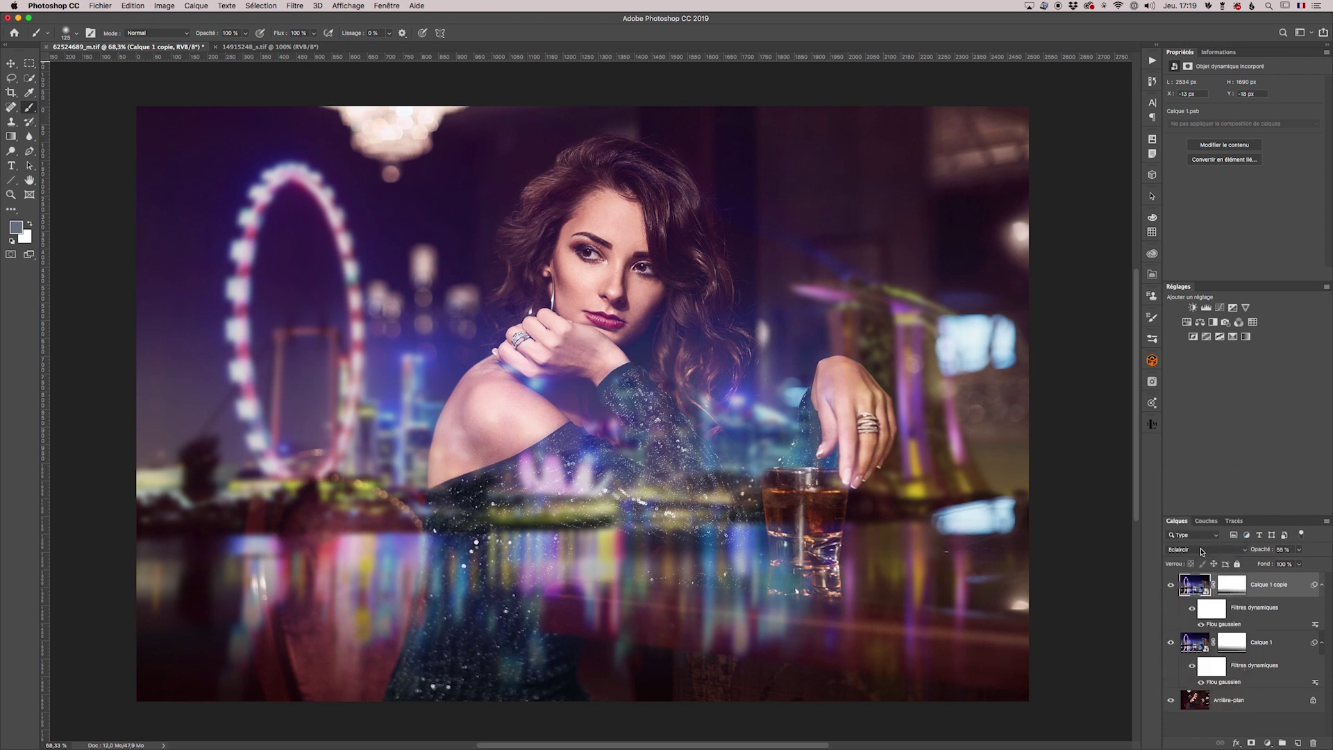
# - Compare the image with and without the duplicated city layer in its new blending mode
pyautogui.click(1171, 586)
pyautogui.click(1171, 586)
pyautogui.click(1171, 586)
pyautogui.click(1171, 586)
pyautogui.click(1172, 585)
pyautogui.click(1172, 586)
pyautogui.click(1172, 585)
pyautogui.click(1172, 585)
pyautogui.click(1171, 586)
pyautogui.click(1171, 585)
# - Group the two city layers, rename the group "reflet" and compare the image with and without it
pyautogui.click(1290, 650)
pyautogui.moveTo(1289, 646); pyautogui.dragTo(1283, 743)
pyautogui.doubleClick(1215, 580)
pyautogui.write('re')
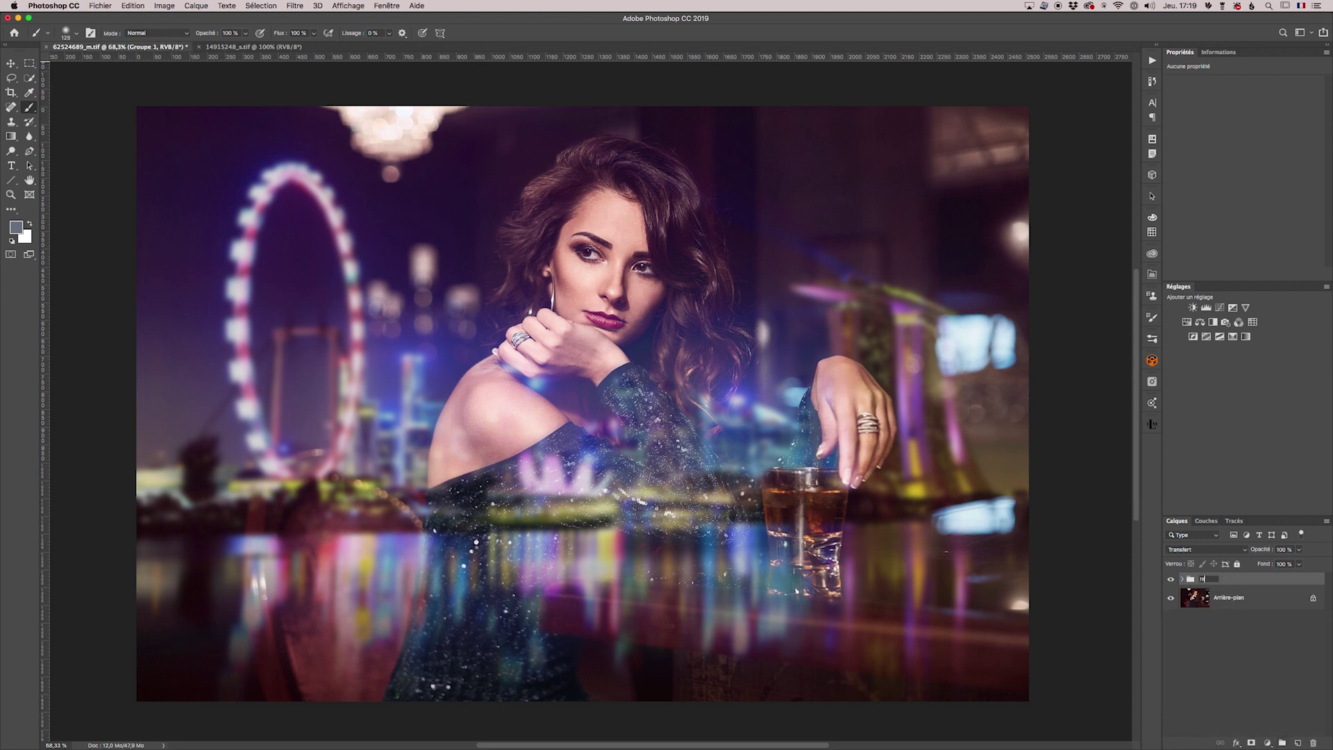
pyautogui.write('flet')
pyautogui.press('Return')
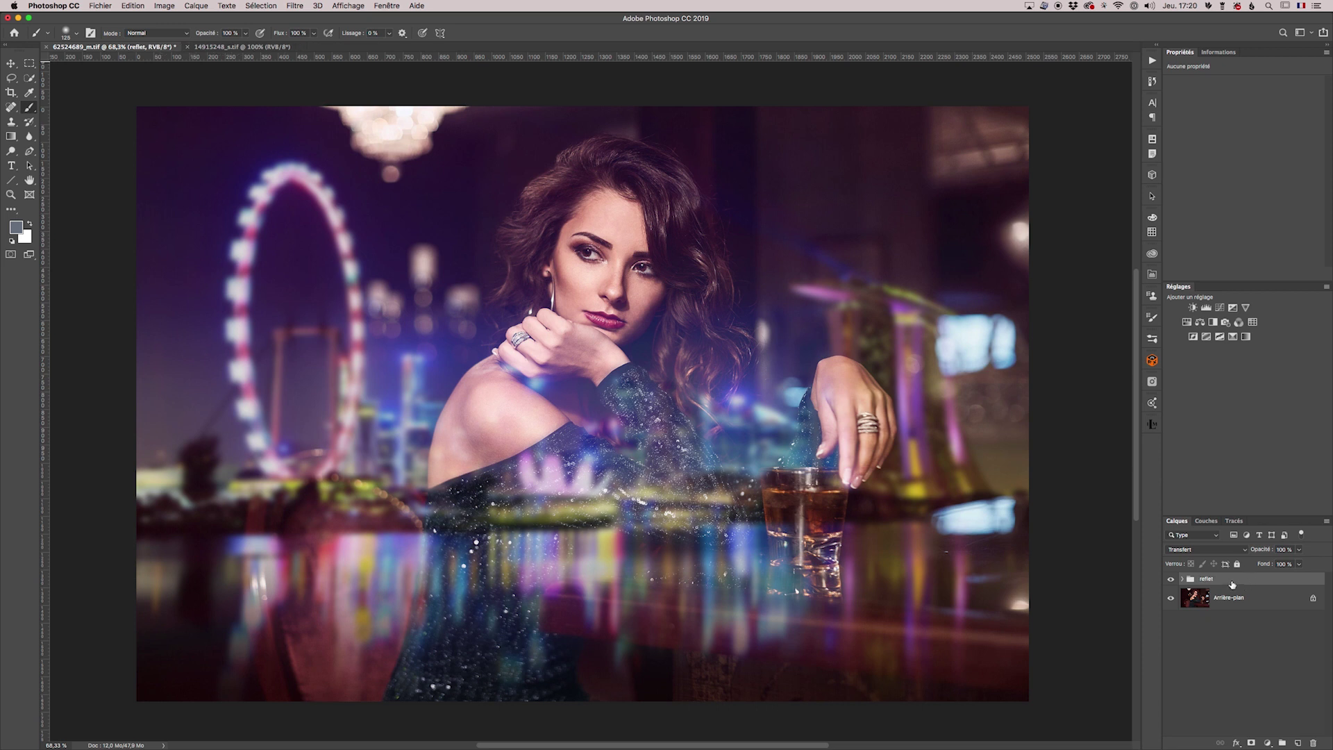
pyautogui.click(1171, 580)
pyautogui.click(1171, 580)
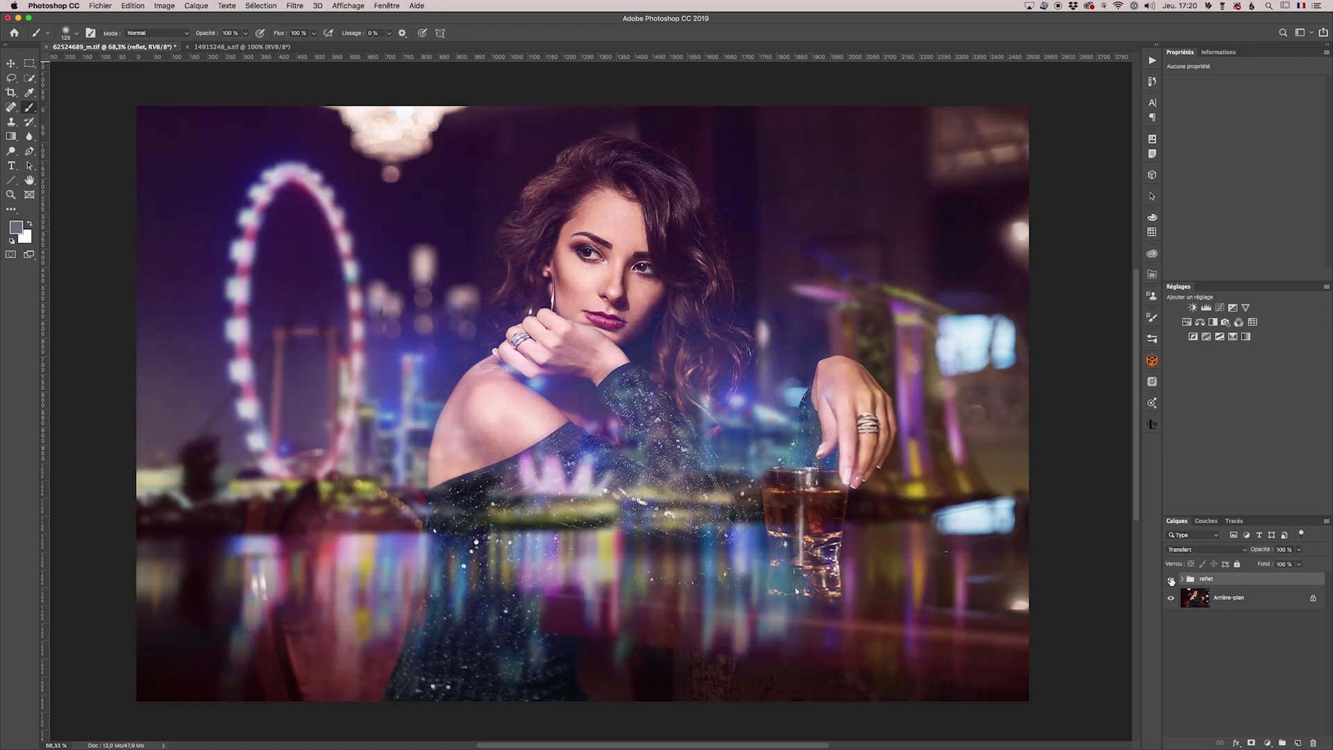